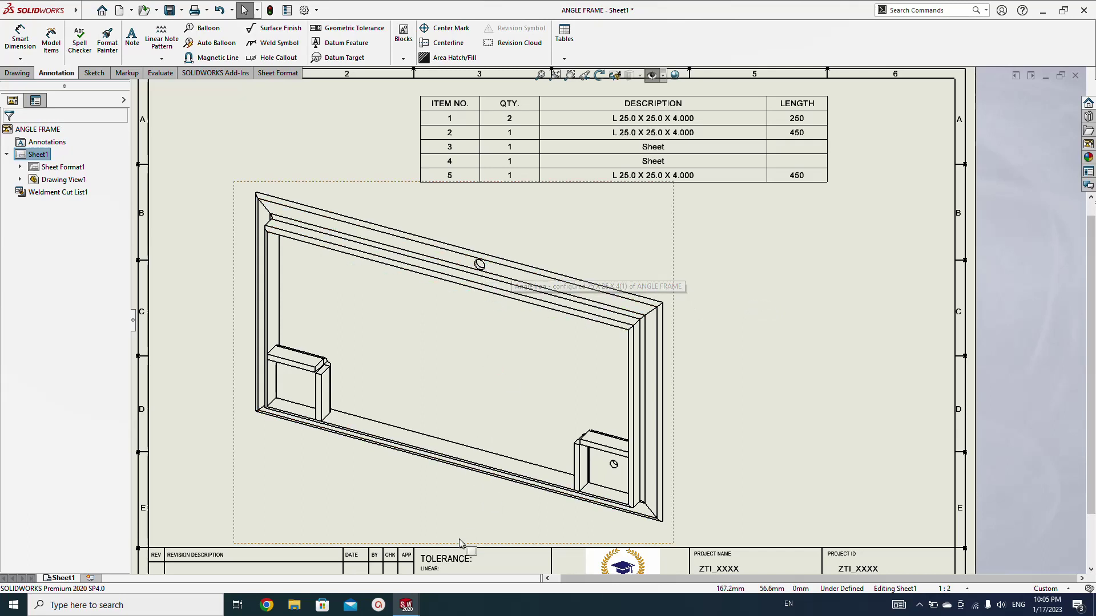
- Inspect the small hole in the drawing view, then clear the selection on the sheet
click(481, 265)
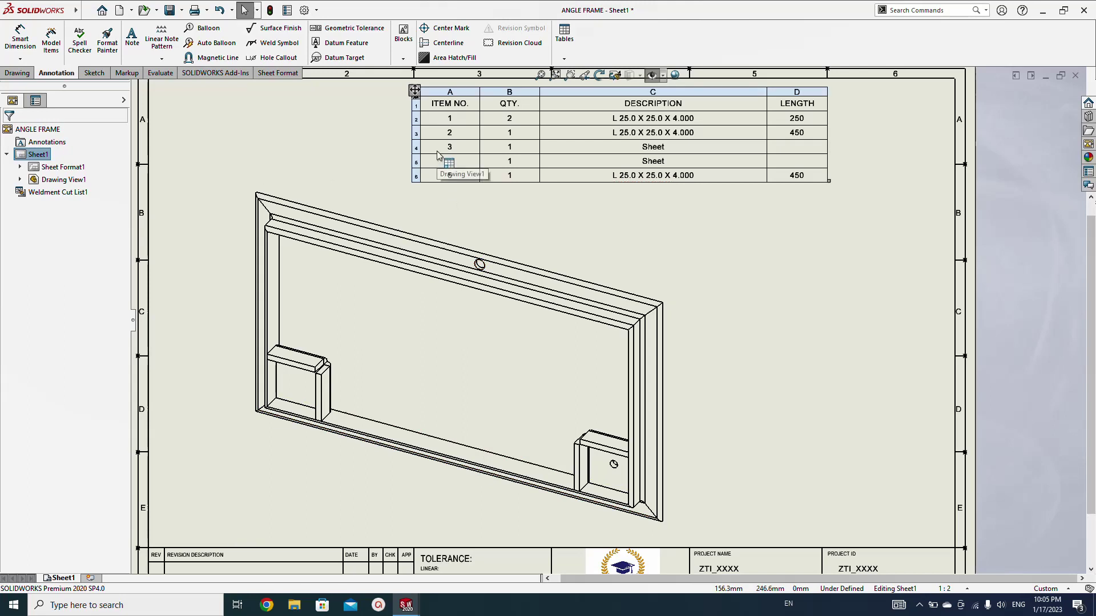
mouse_move(624, 141)
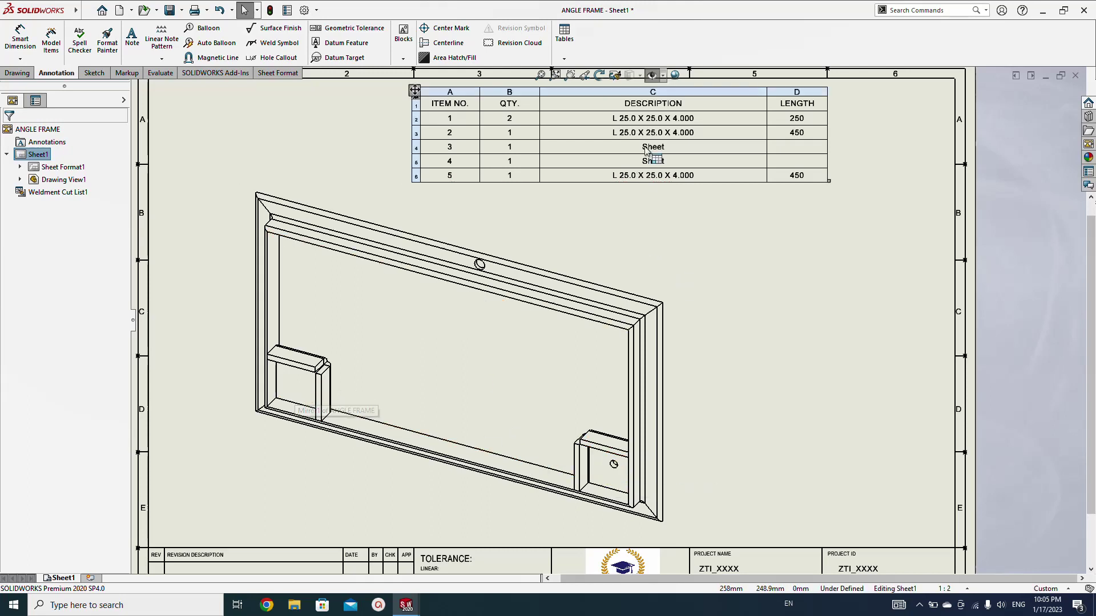
click(774, 326)
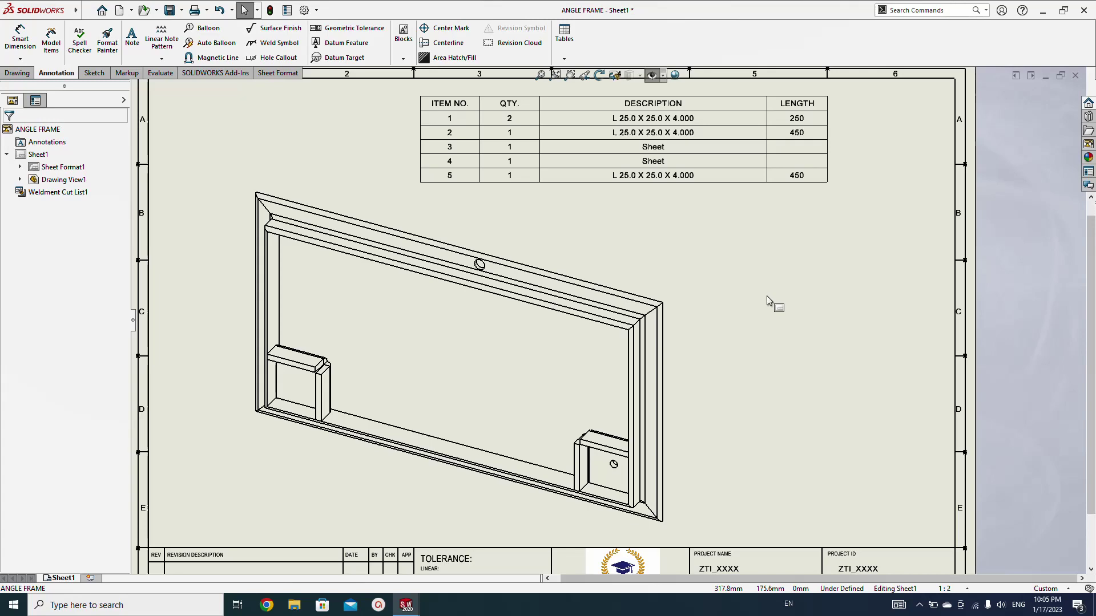
- In the ANGLE FRAME part, suppress Cut-Extrude3 and Cut-Extrude2, then return to the drawing
key(ctrl+Tab)
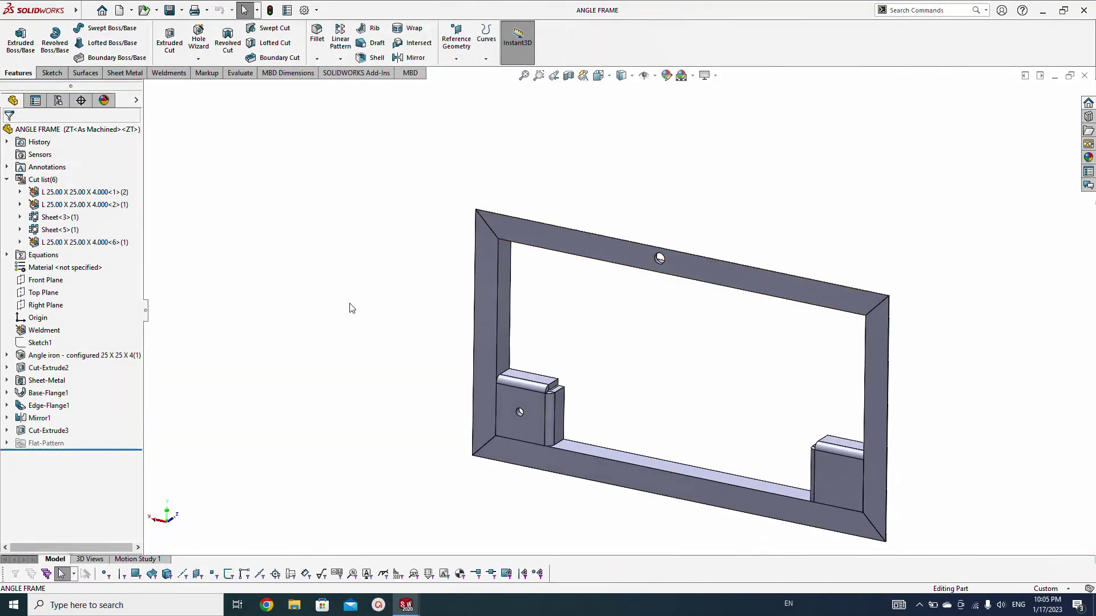
click(52, 431)
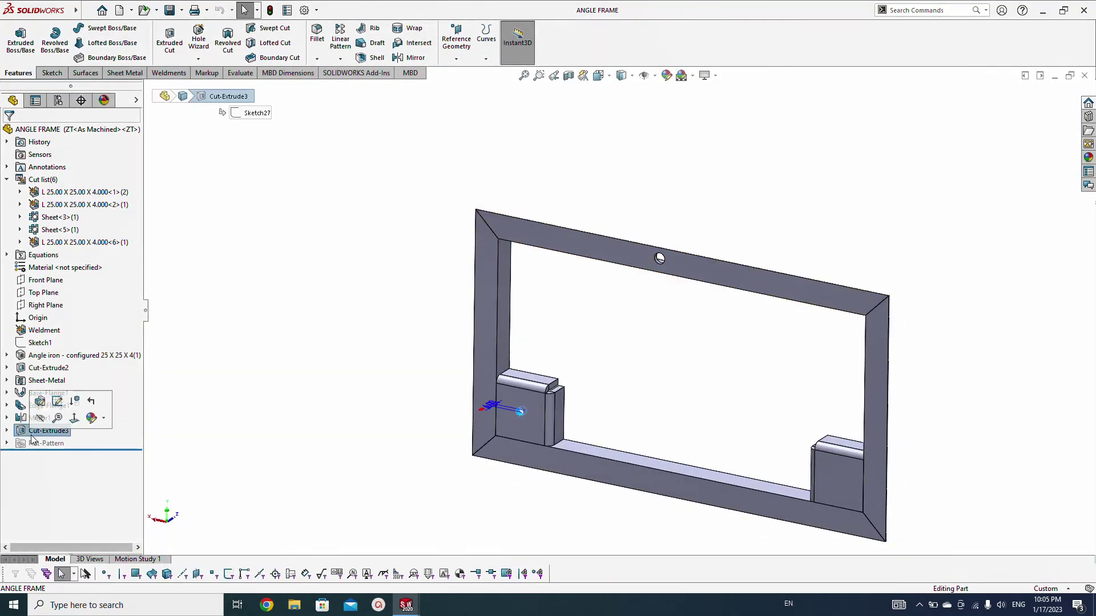
click(75, 404)
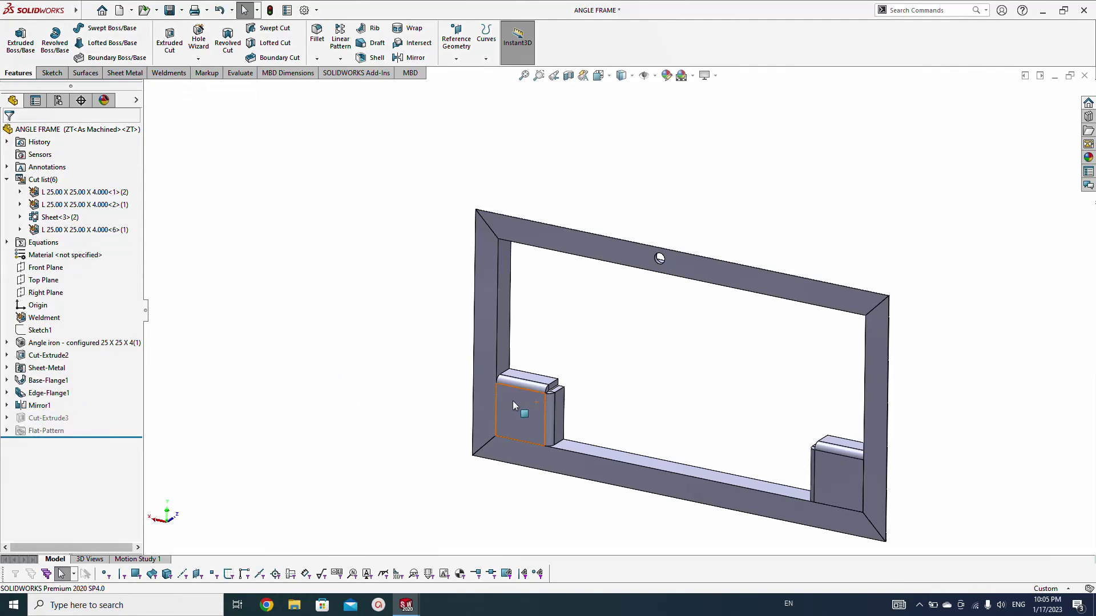
click(64, 357)
click(88, 324)
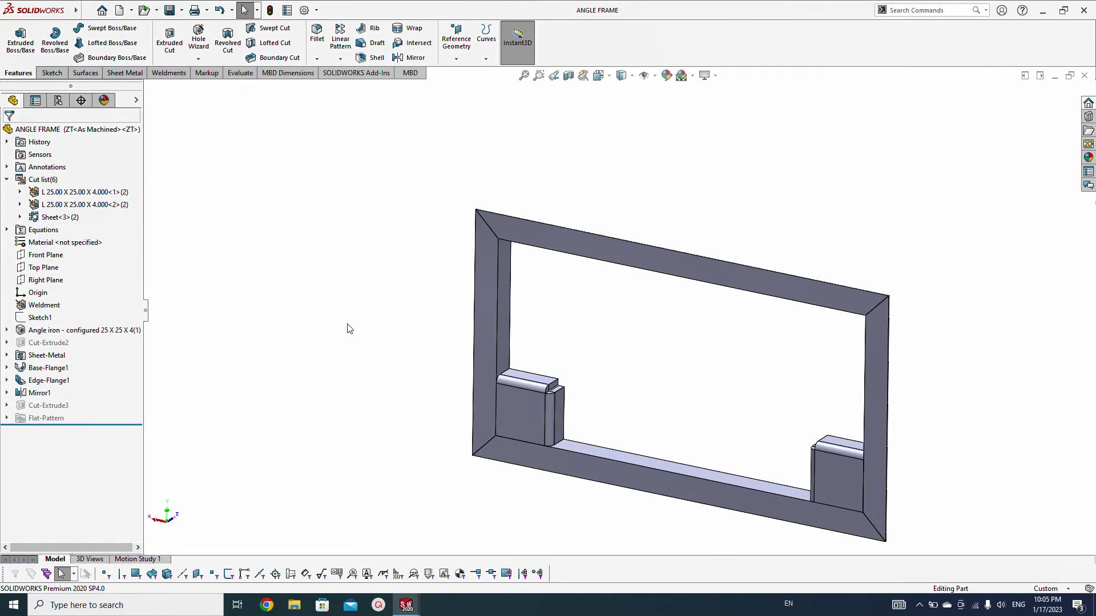
key(ctrl+Tab)
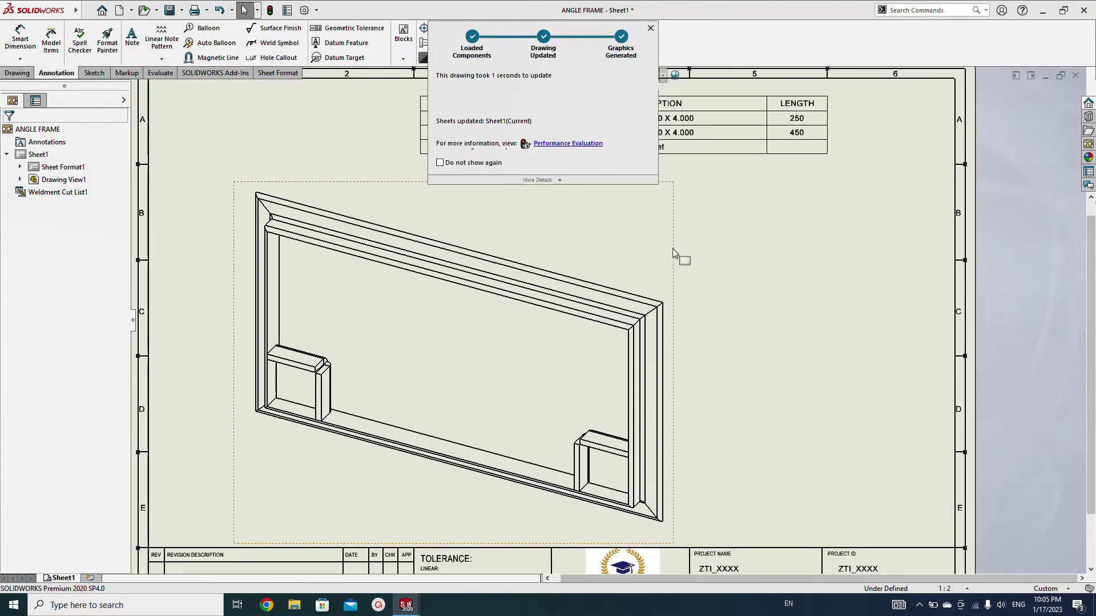
scroll(754, 248, up, 3)
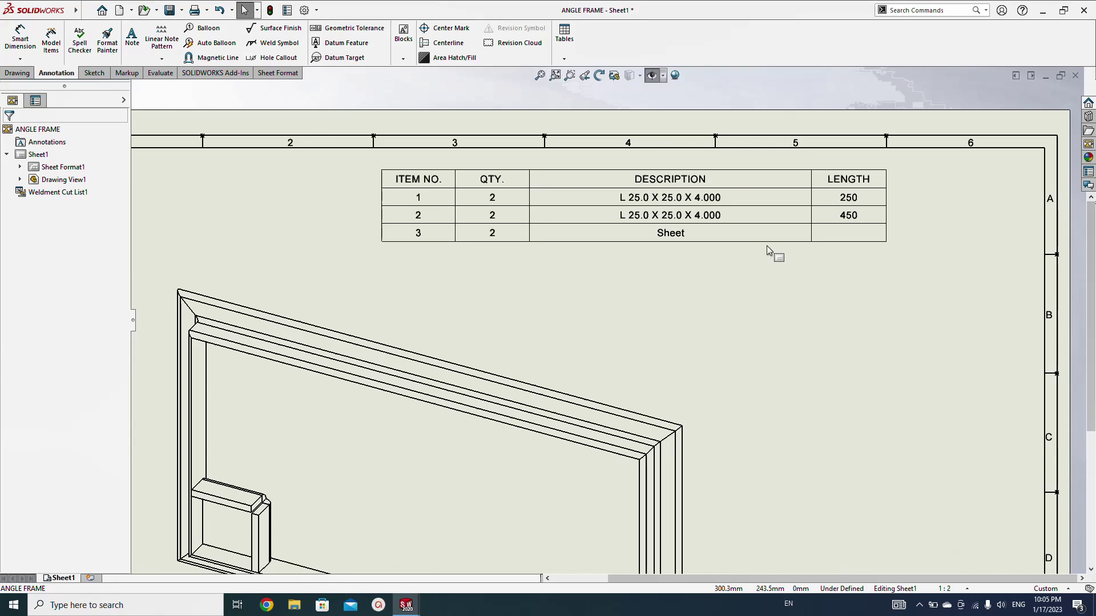
scroll(754, 249, up, 3)
scroll(465, 222, down, 4)
scroll(631, 346, up, 1)
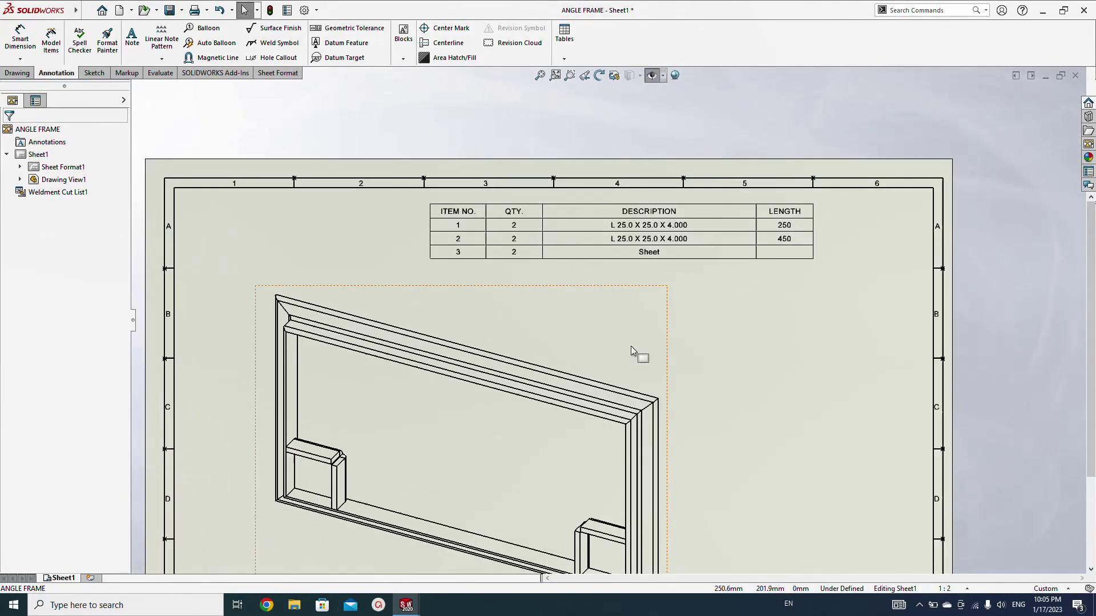
scroll(631, 346, up, 1)
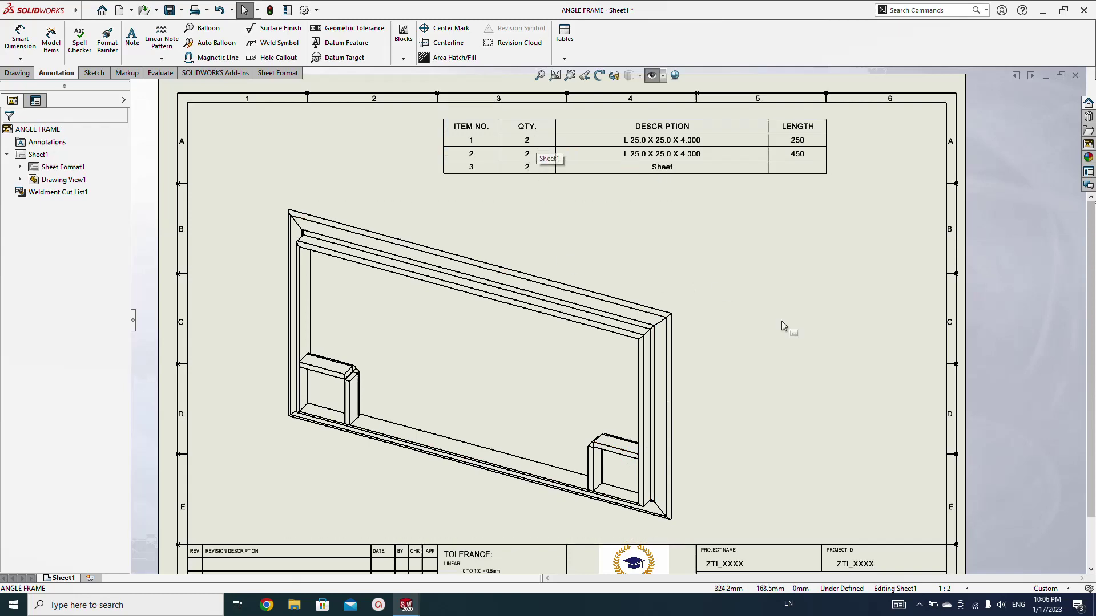
- In the ANGLE FRAME part, unsuppress Cut-Extrude3 and Cut-Extrude2 to restore the holes
key(ctrl+Tab)
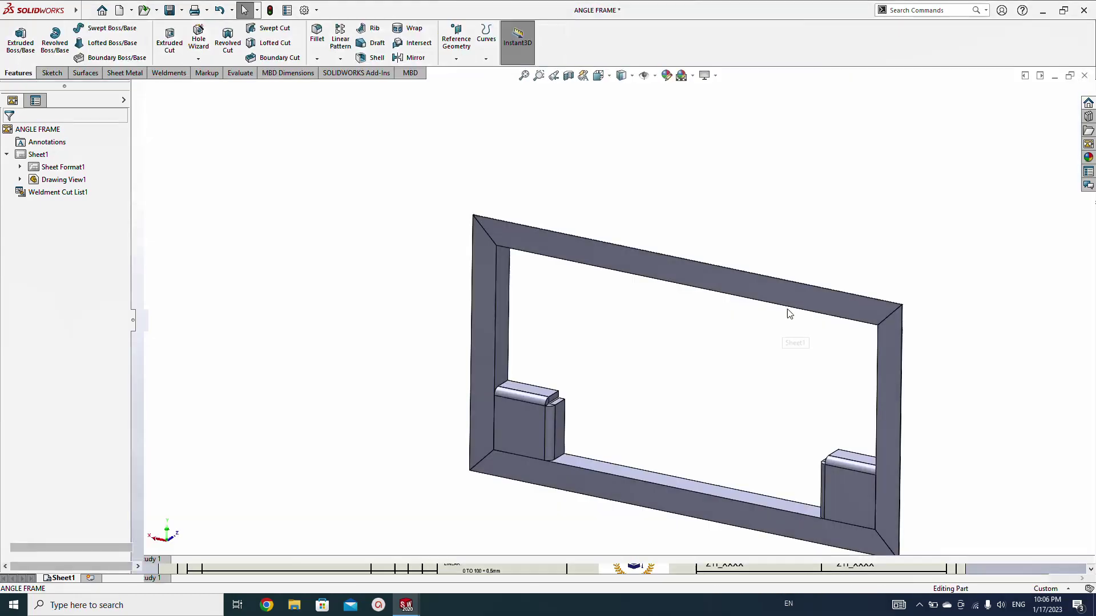
click(68, 406)
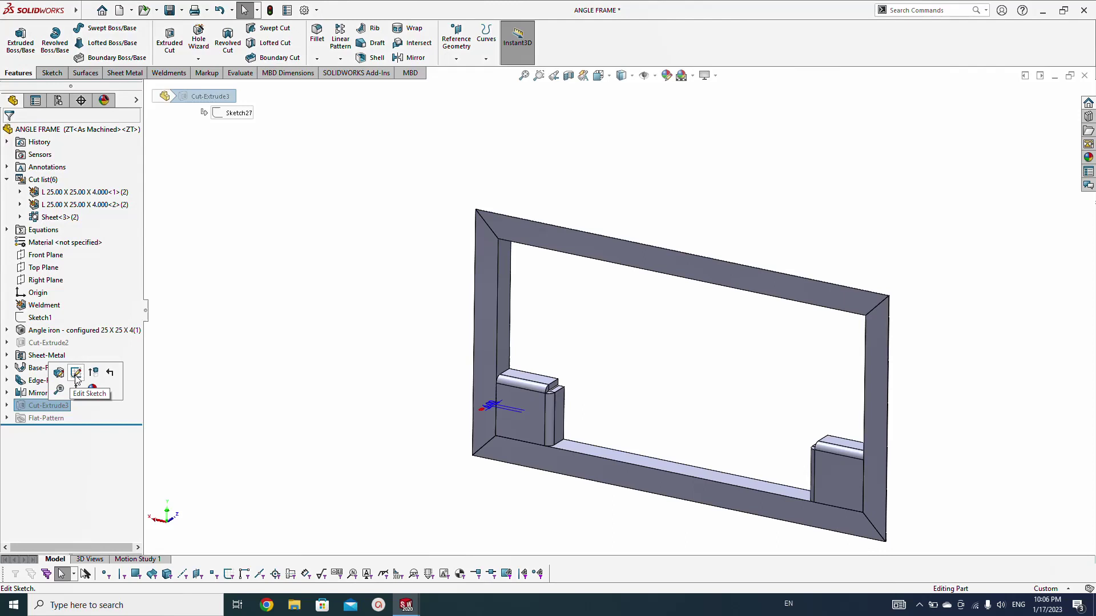
click(116, 376)
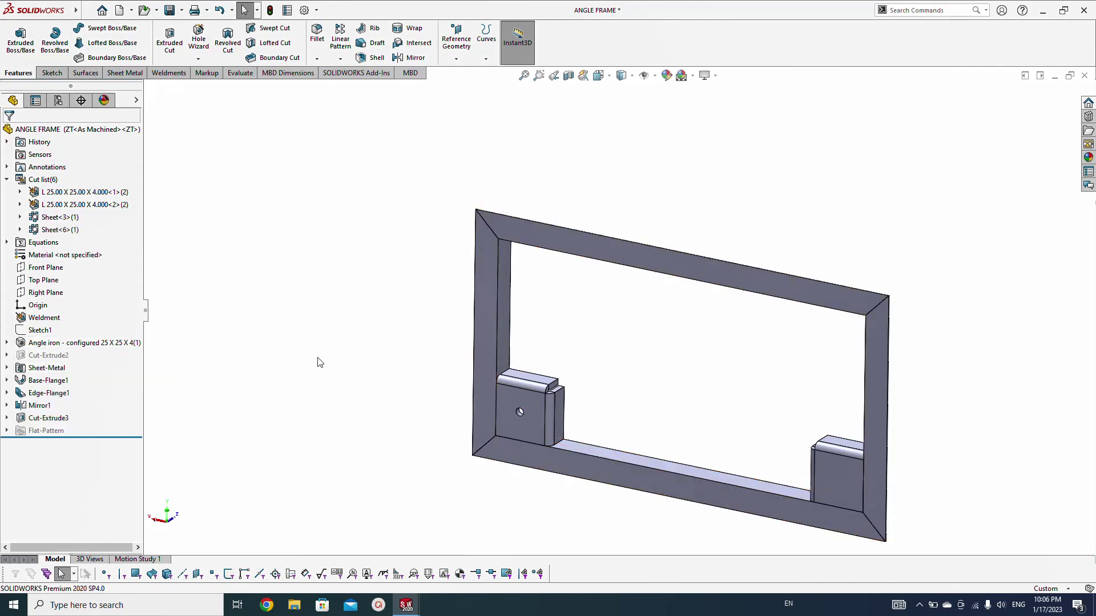
click(49, 355)
click(101, 323)
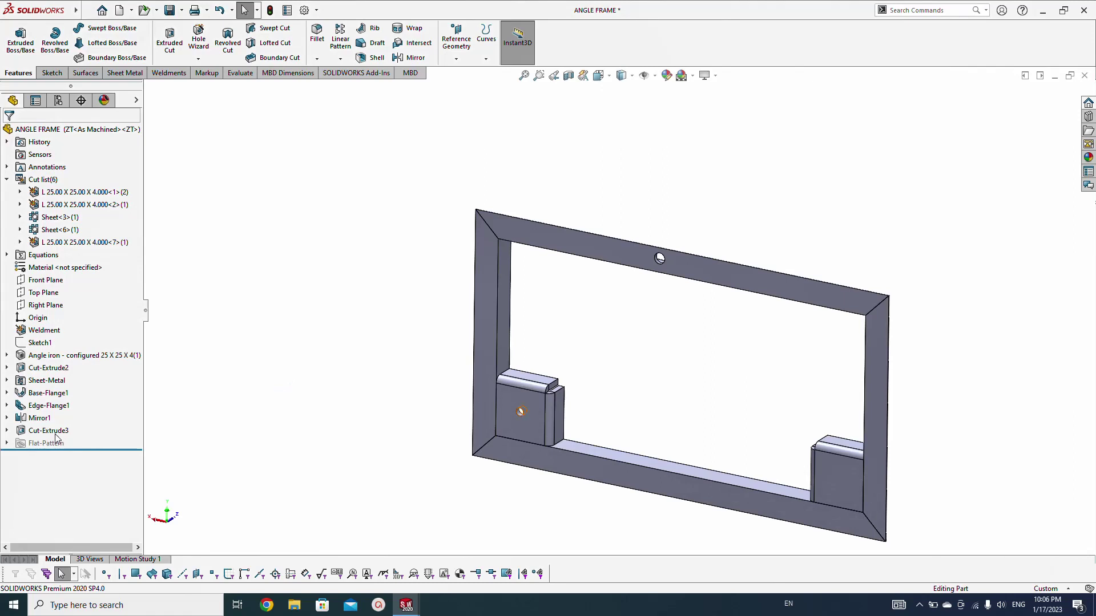
- Check Mirror1's mirrored bodies, then return to the ANGLE FRAME drawing
click(39, 418)
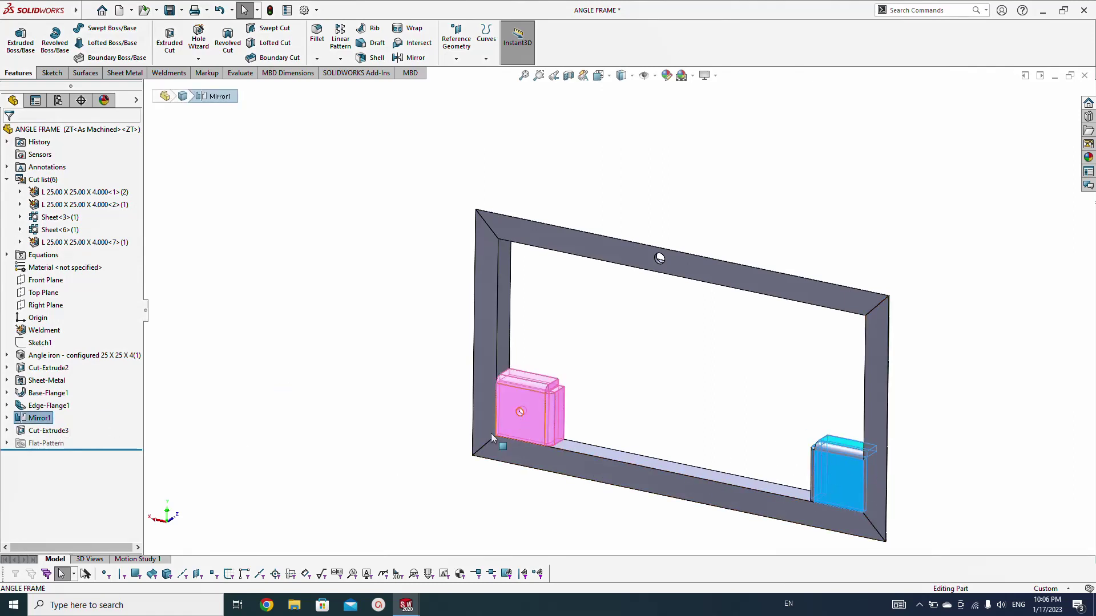
click(408, 406)
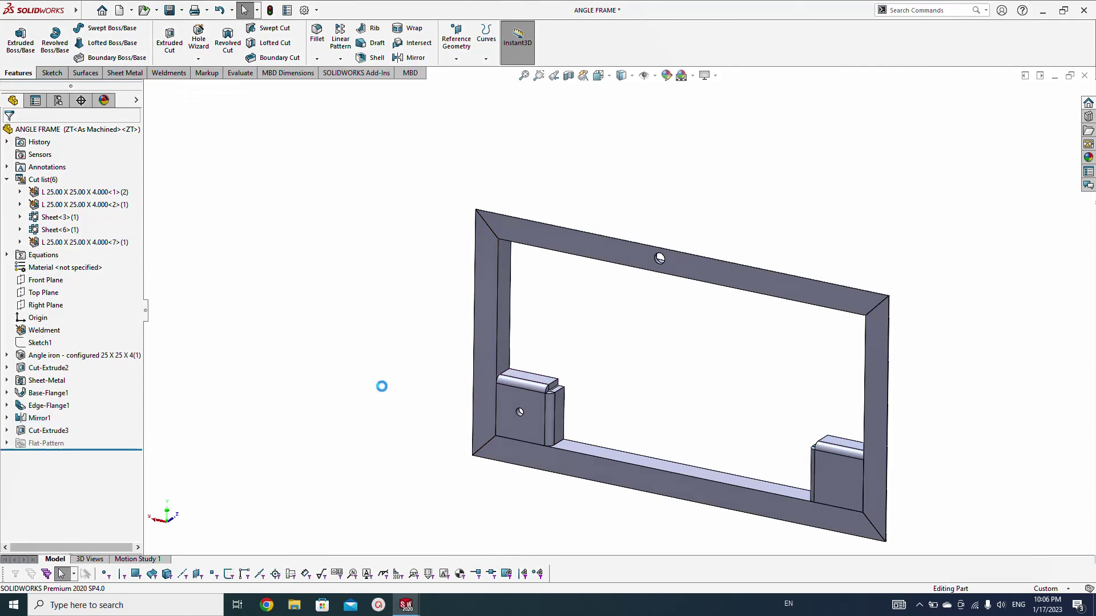
key(ctrl+Tab)
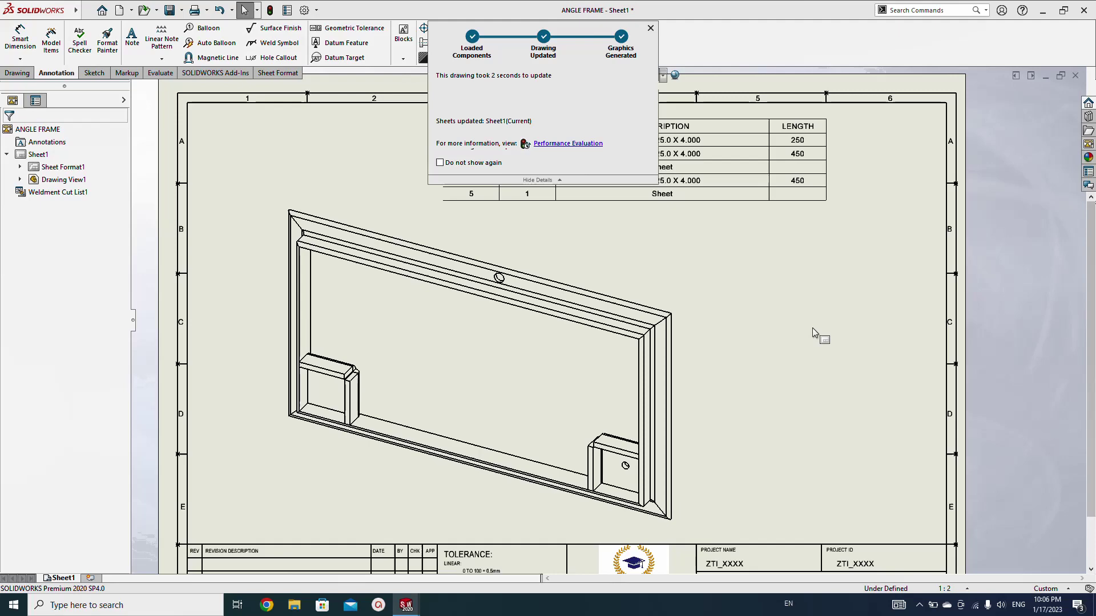
scroll(600, 155, up, 3)
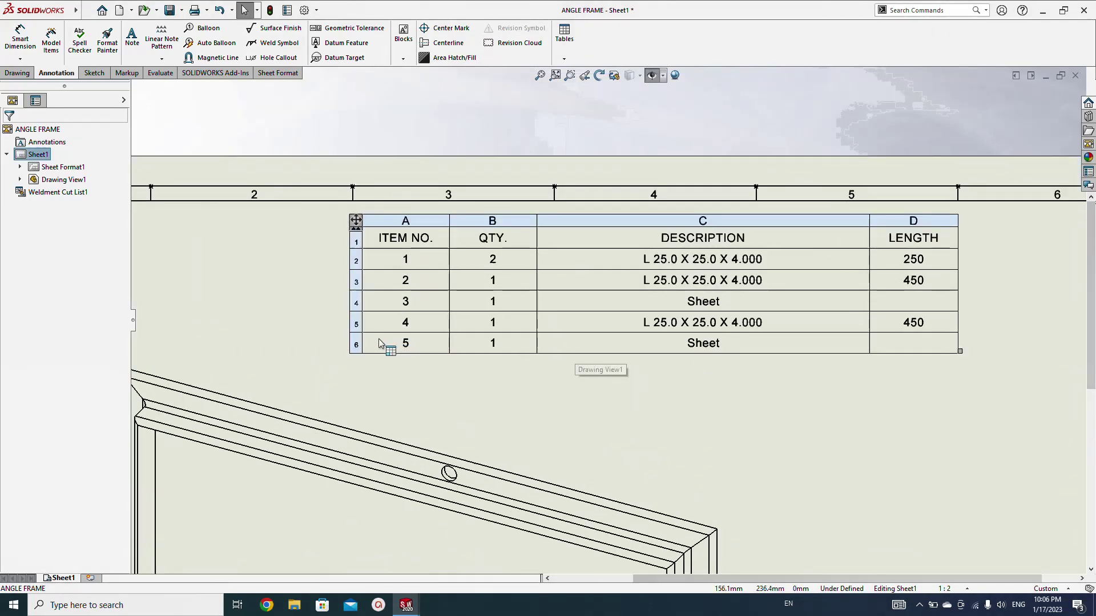
- Delete the last Sheet row from the cut list table and check item 3's quantity
click(357, 343)
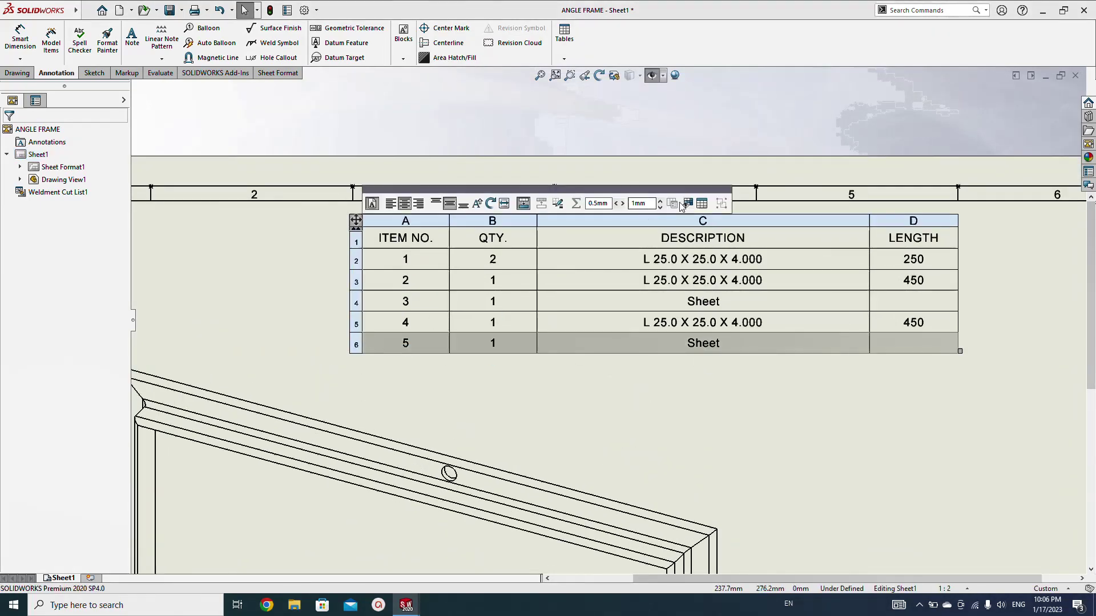
key(Delete)
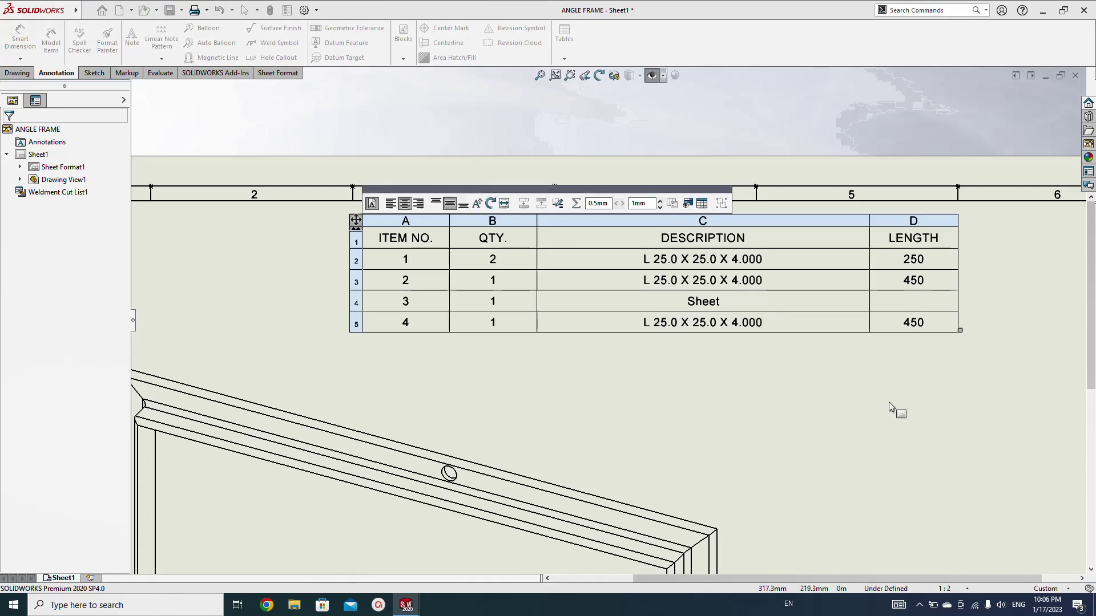
click(504, 302)
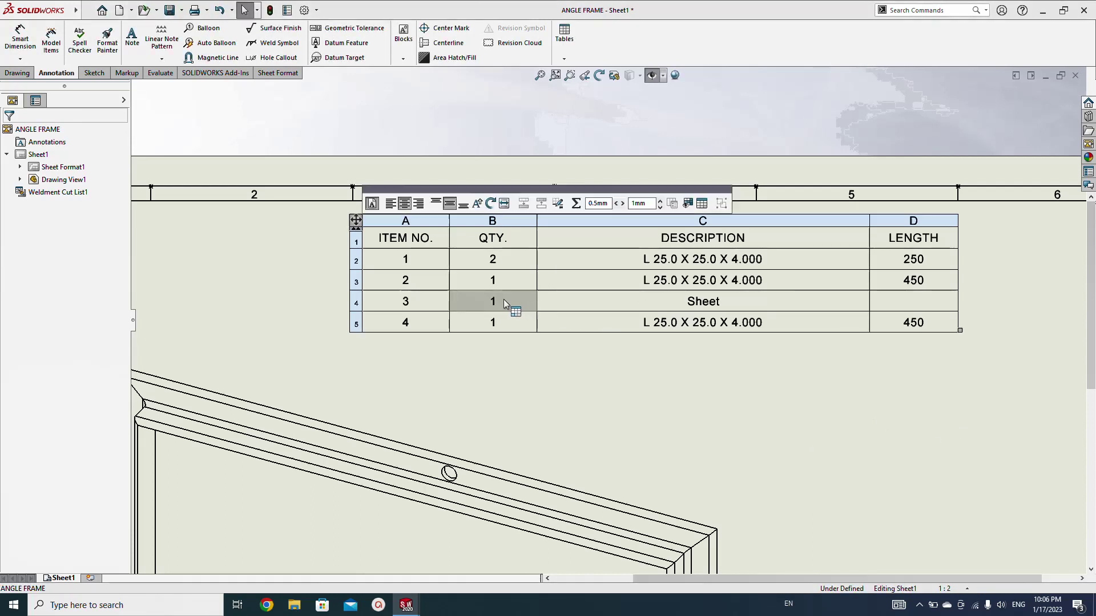
click(789, 404)
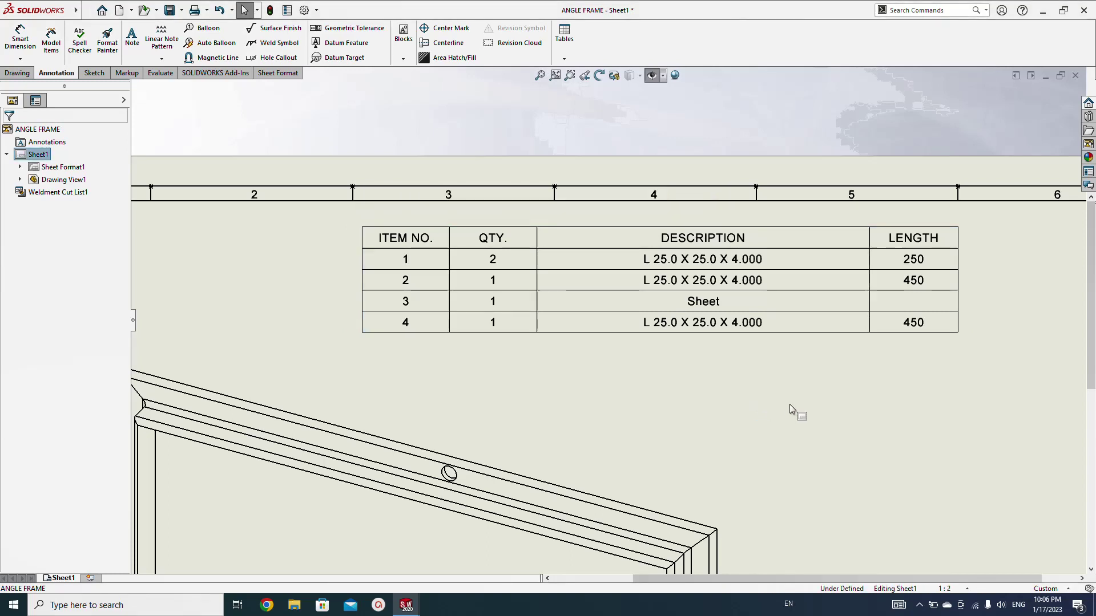
- Restore the deleted Sheet row 5 in the table, then switch to the ANGLE FRAME part
click(356, 223)
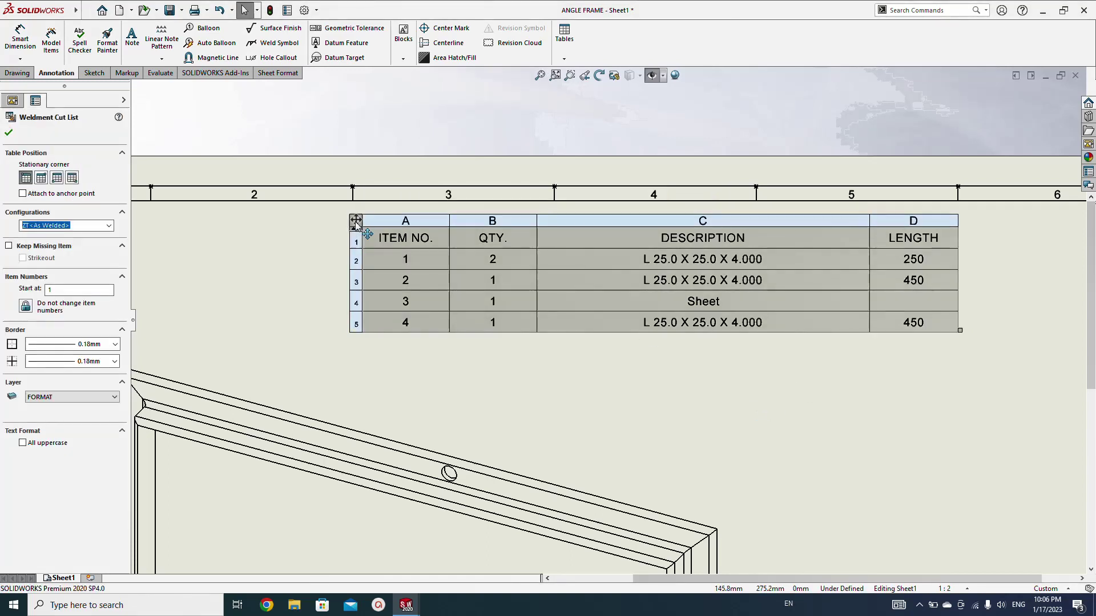
click(687, 203)
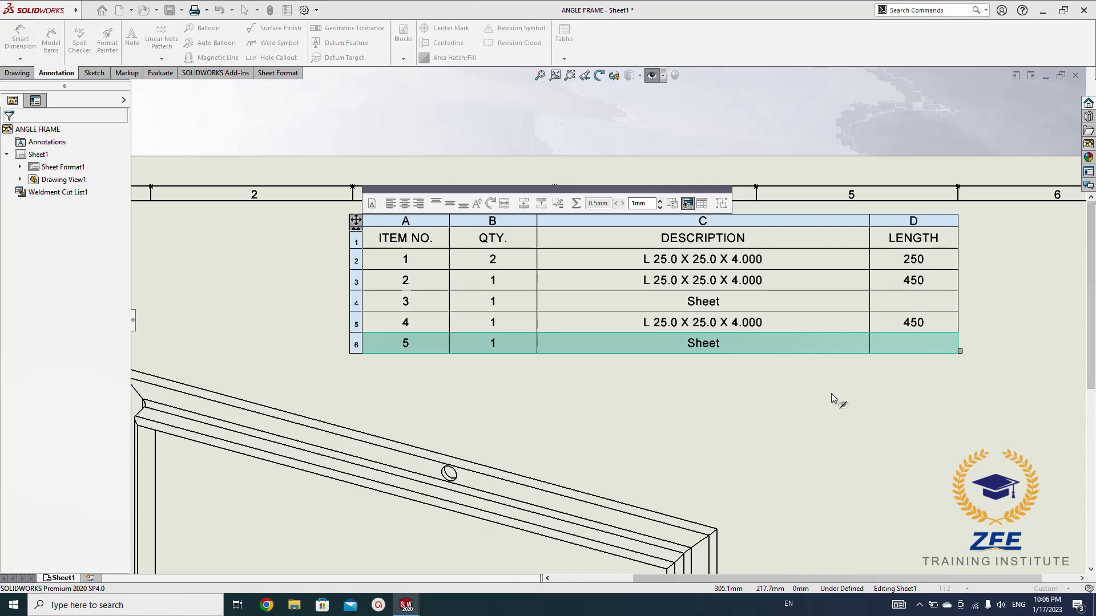
key(Delete)
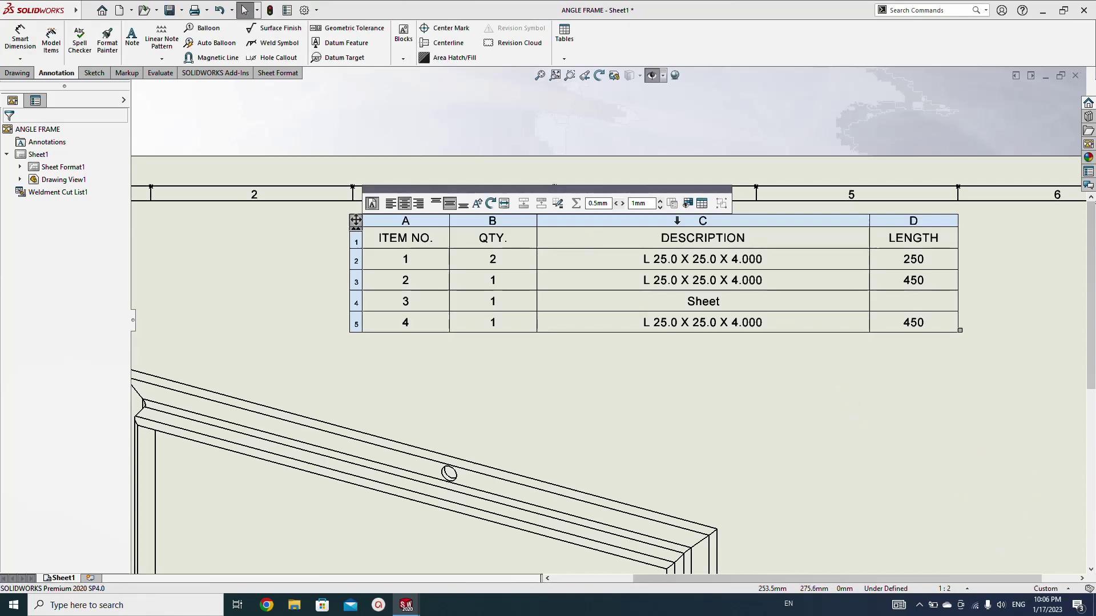
click(687, 203)
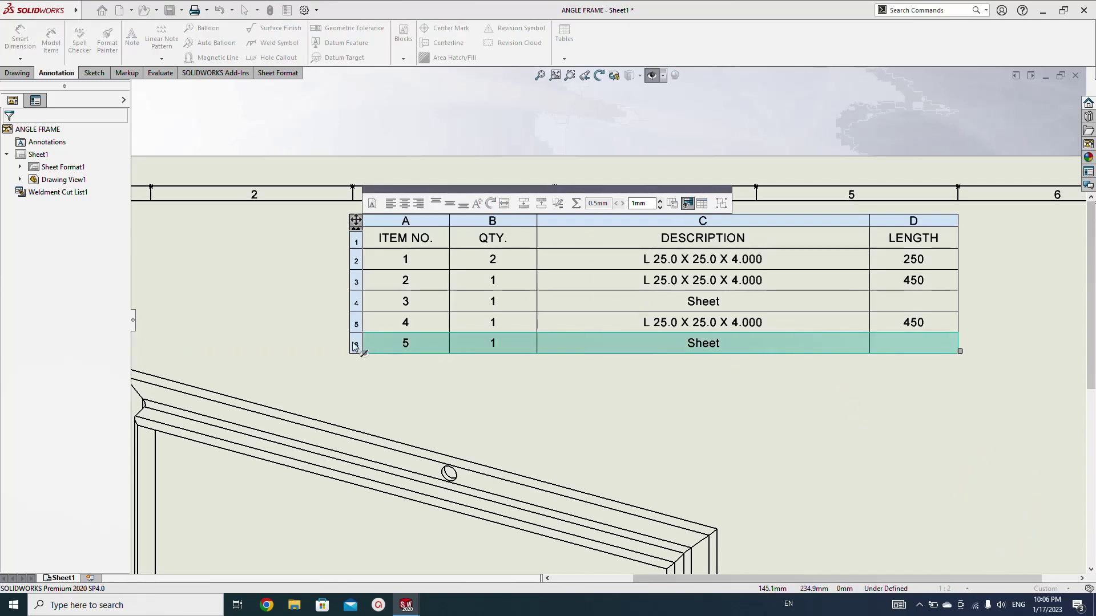
click(856, 441)
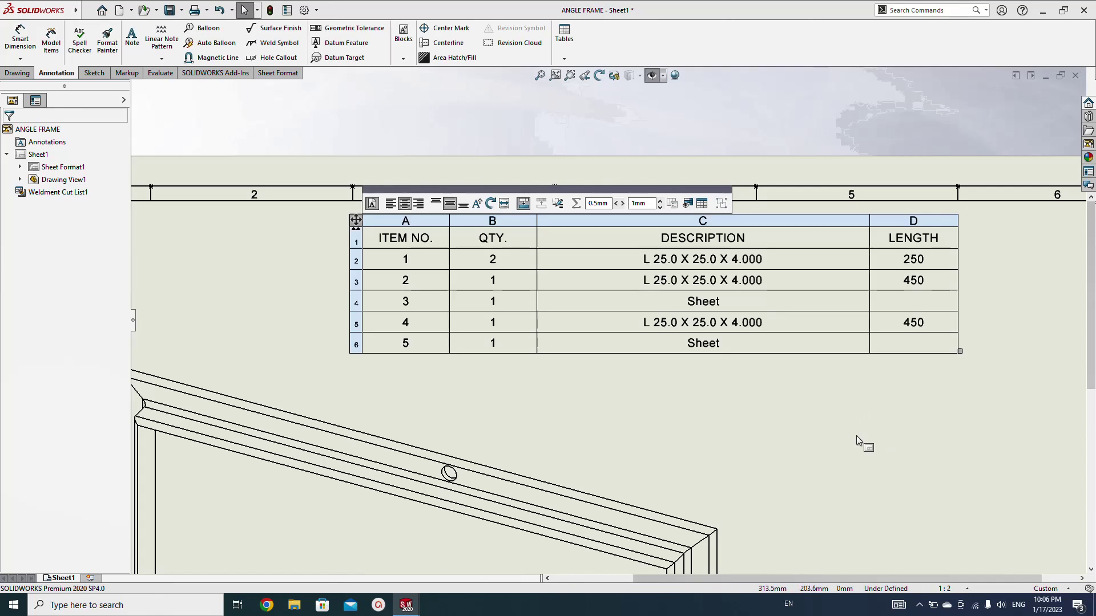
key(ctrl+Tab)
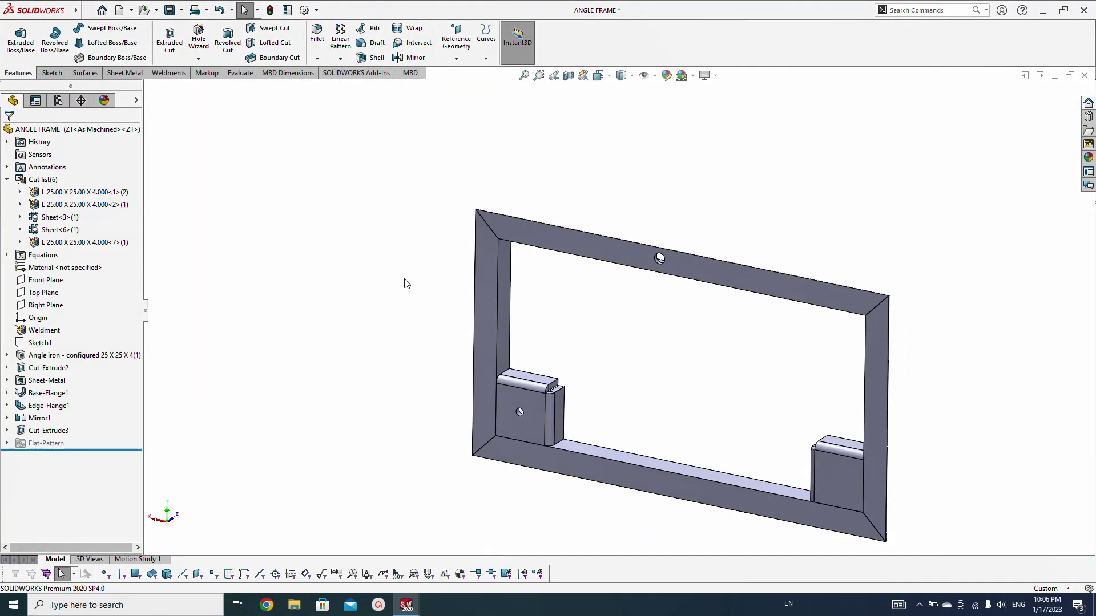
- Identify which bodies are Sheet<3>, Sheet<6>, and the top and bottom angle members
click(57, 217)
click(58, 229)
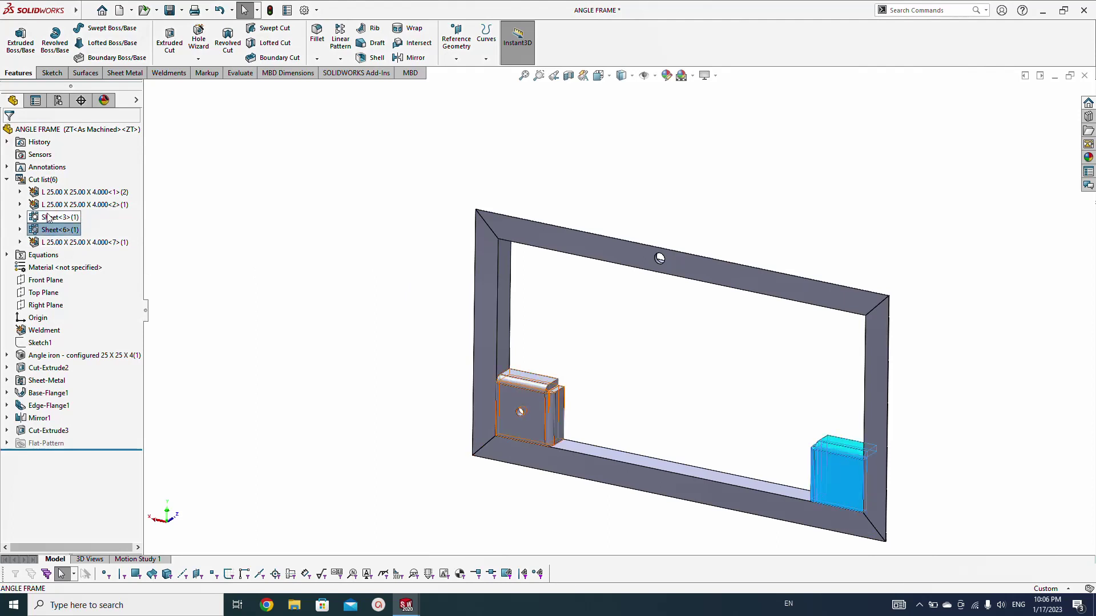
click(255, 315)
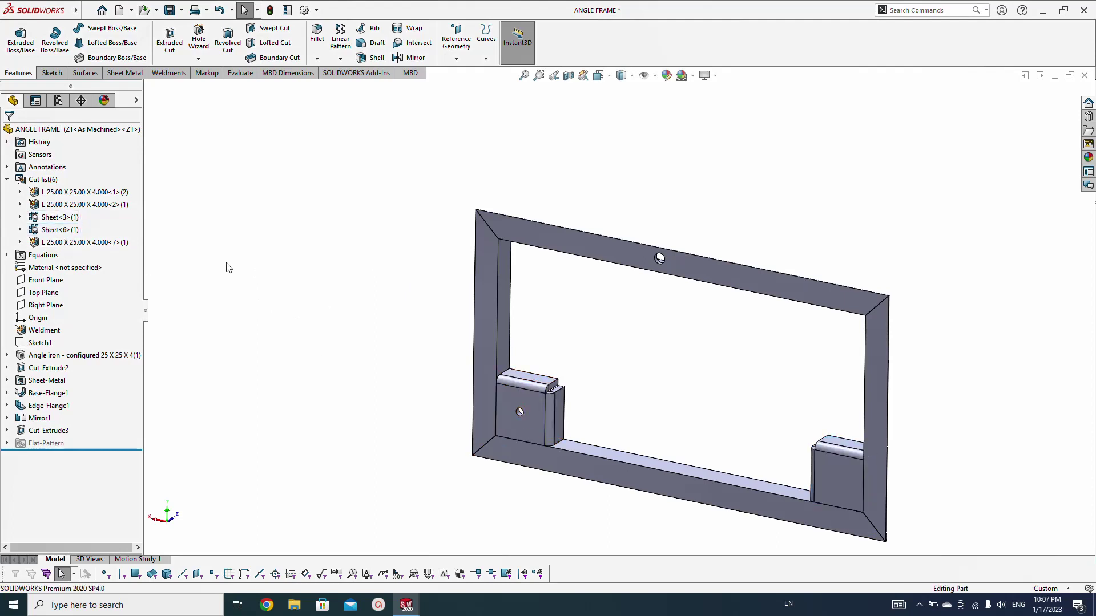
click(68, 243)
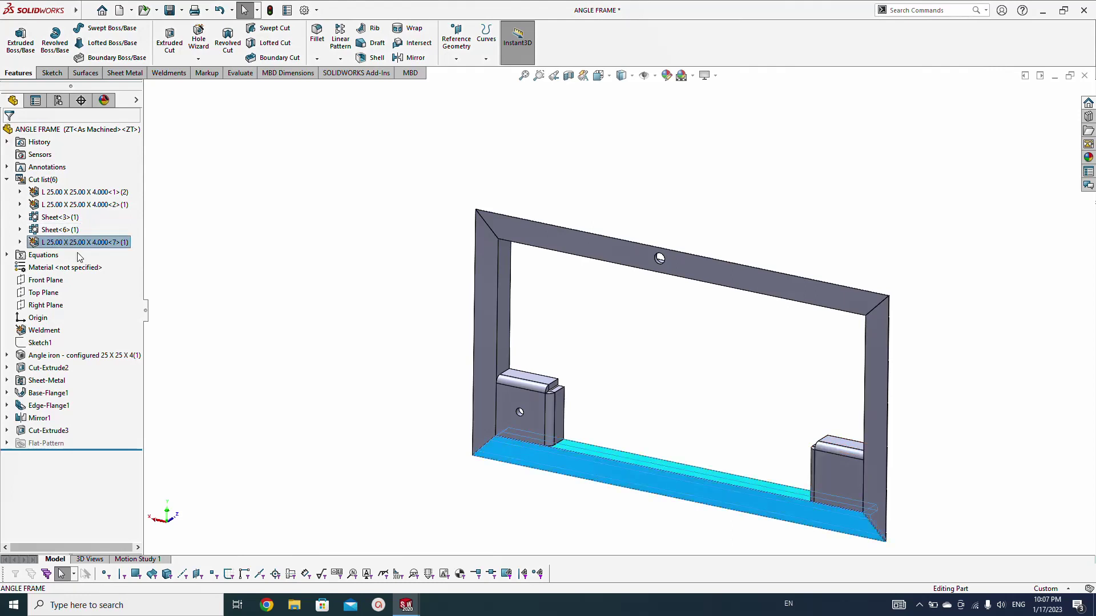
click(85, 205)
click(407, 296)
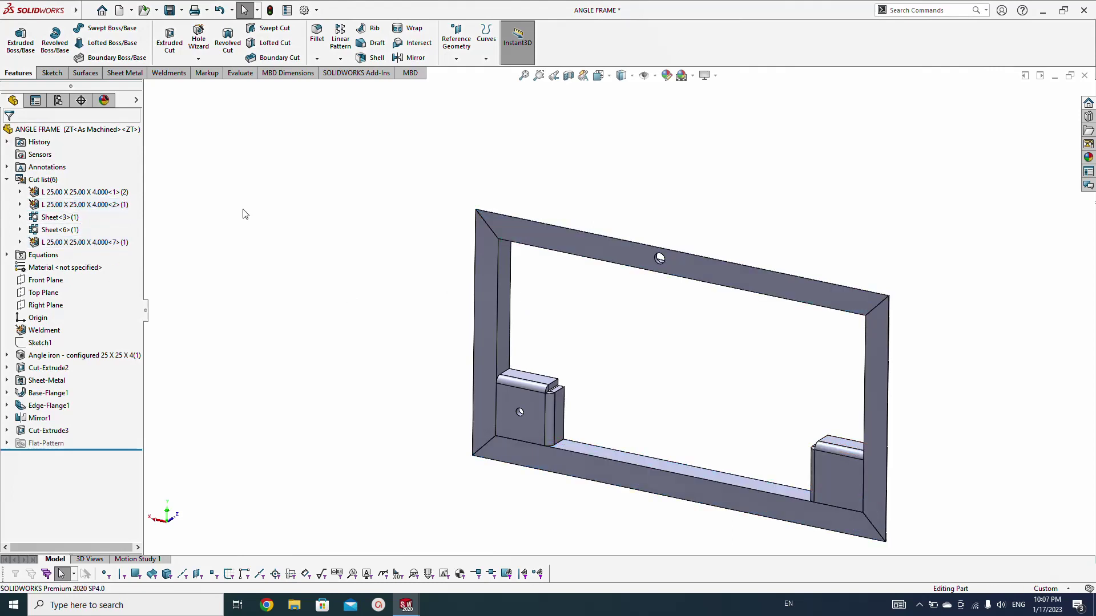
- Make the bottom member's angle iron body its own sub-weldment
right_click(68, 243)
click(20, 243)
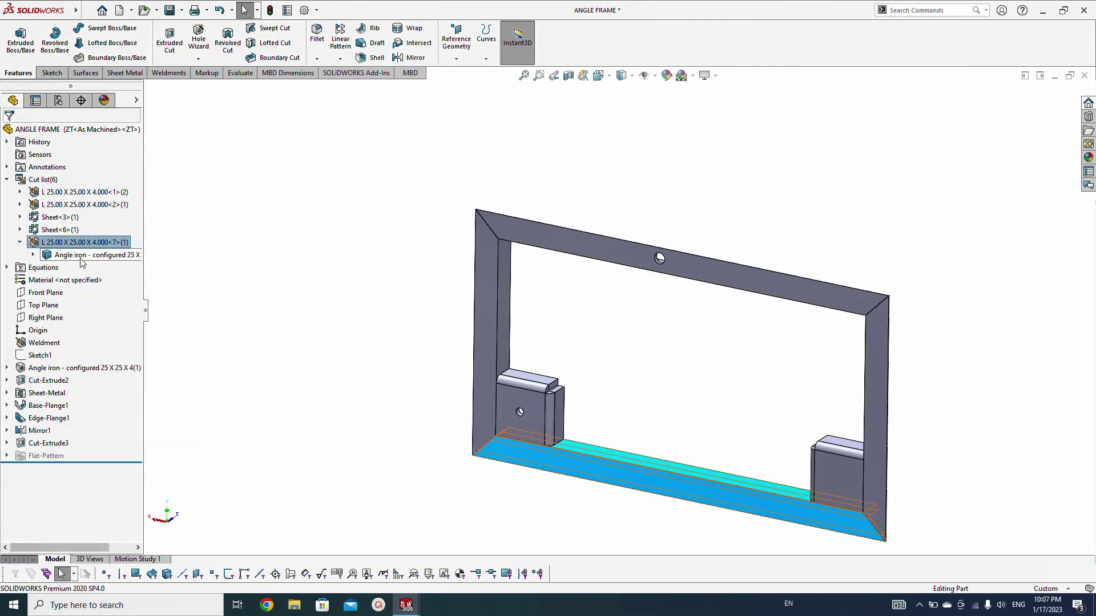
click(82, 257)
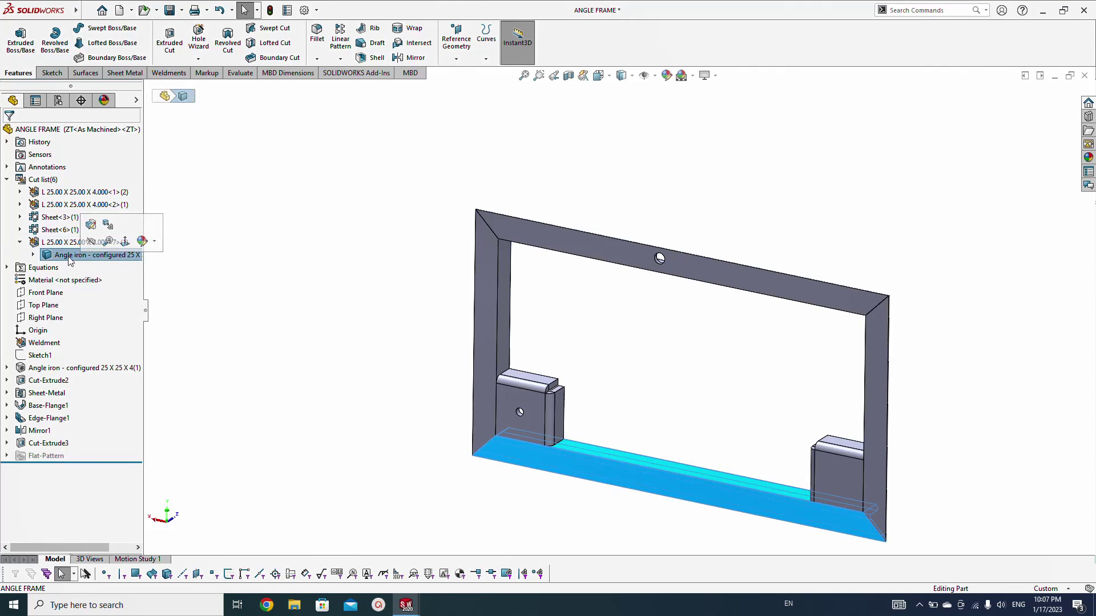
right_click(77, 256)
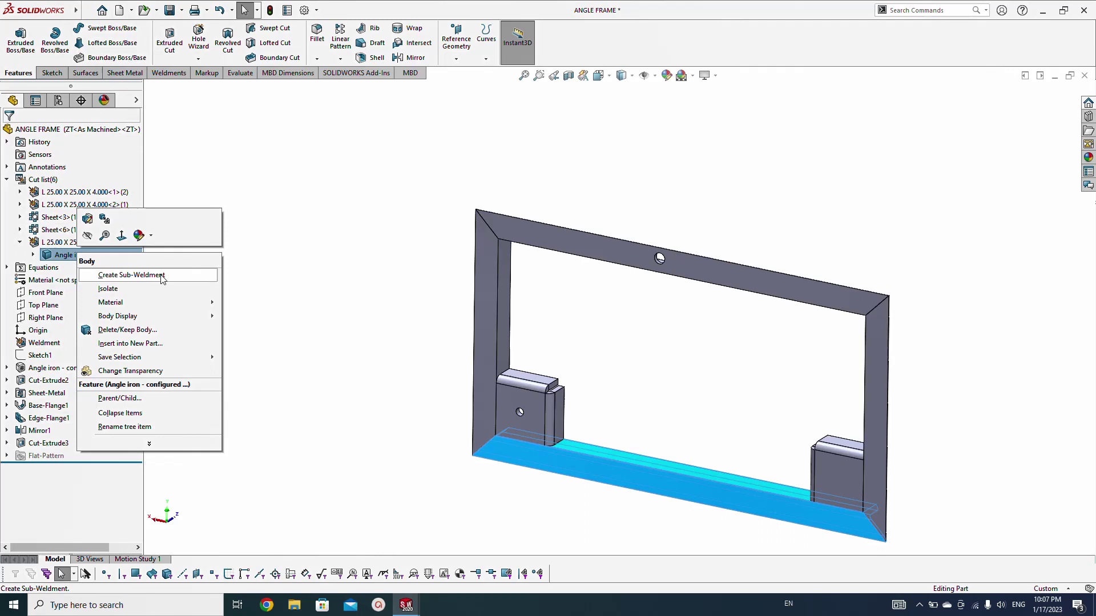
click(127, 276)
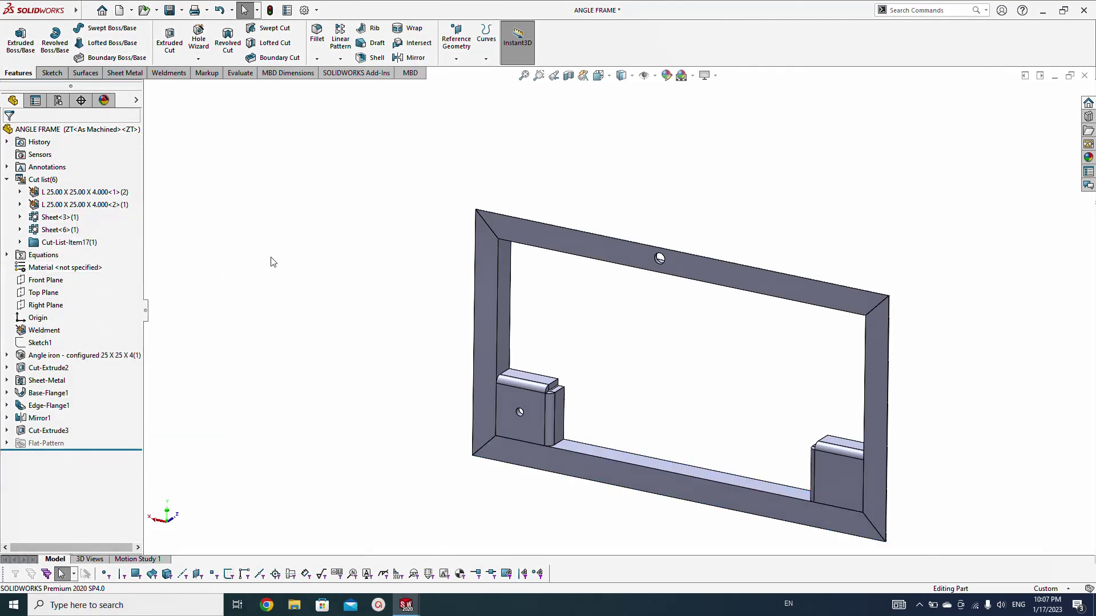
- Move the top member's Cut-Extrude2 body into Cut-List-Item17 and accept modifying the cut list
click(20, 205)
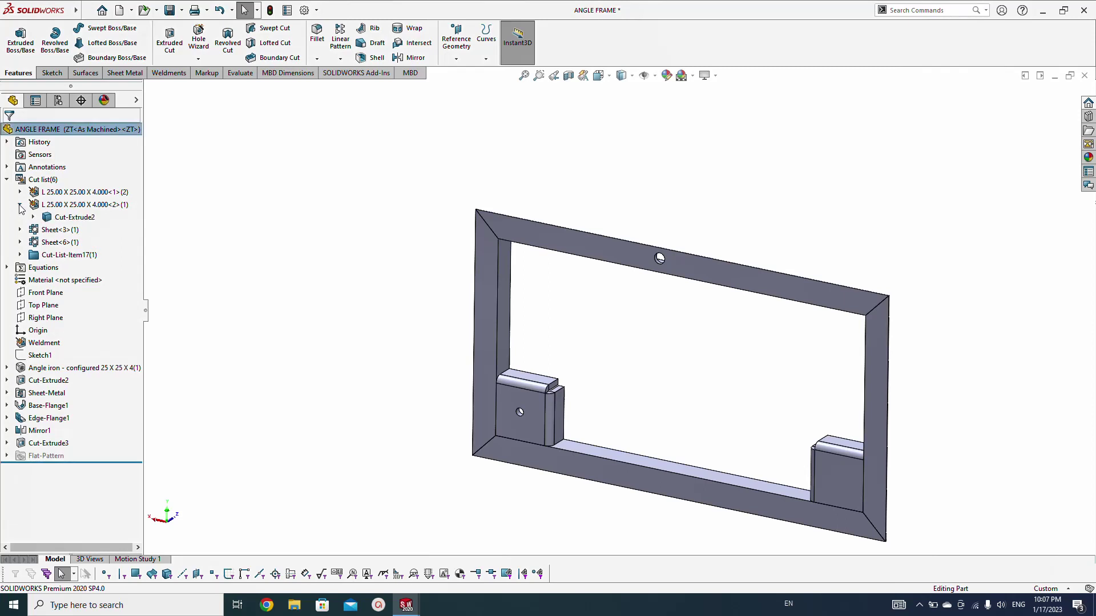
click(67, 206)
click(313, 270)
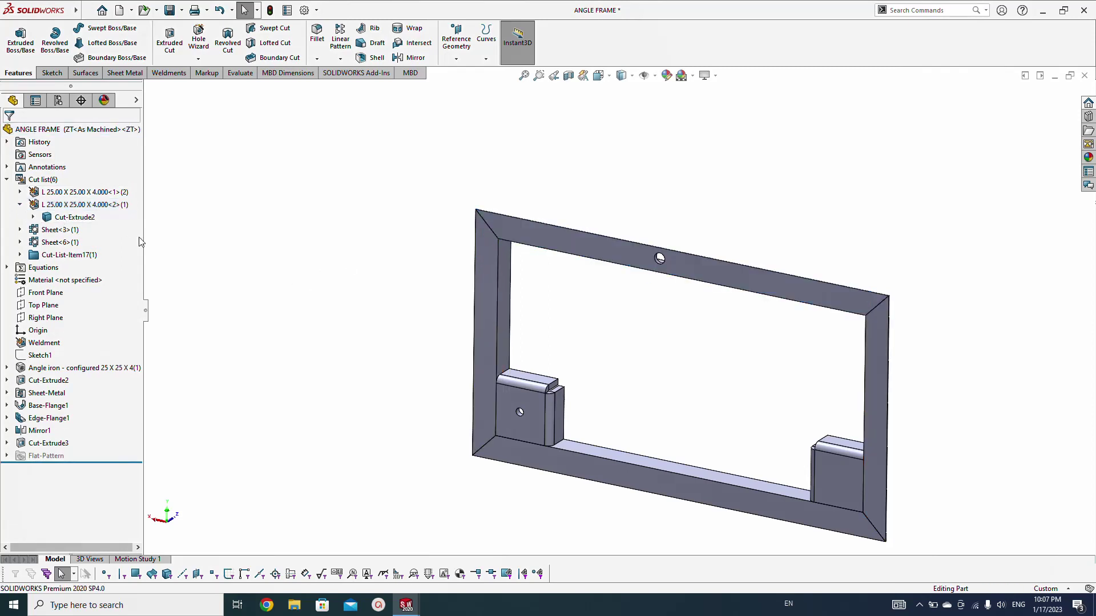
click(73, 217)
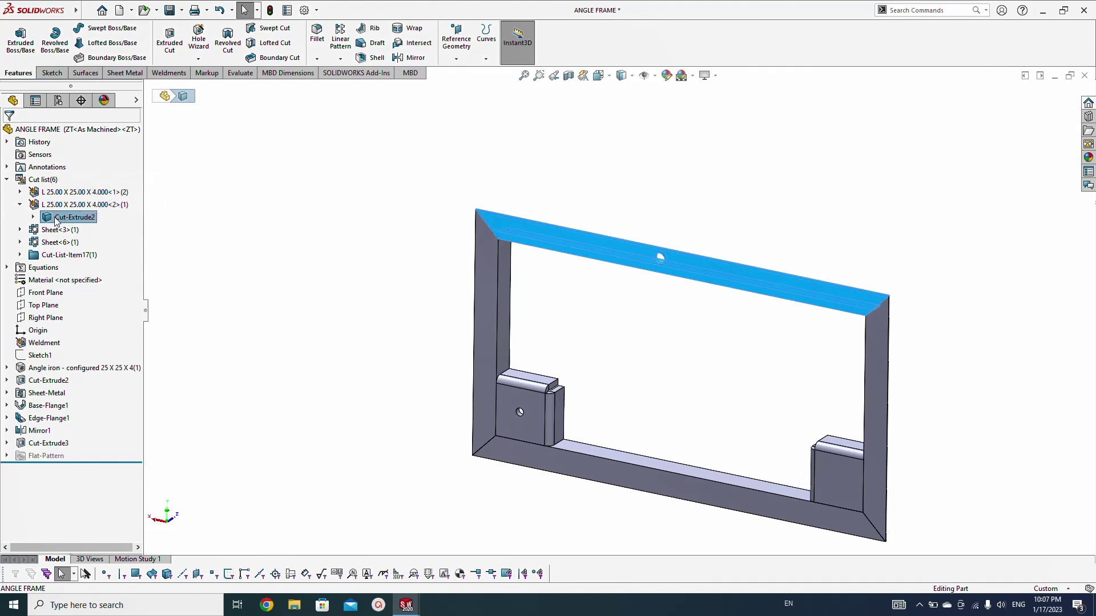
drag(55, 221, 47, 254)
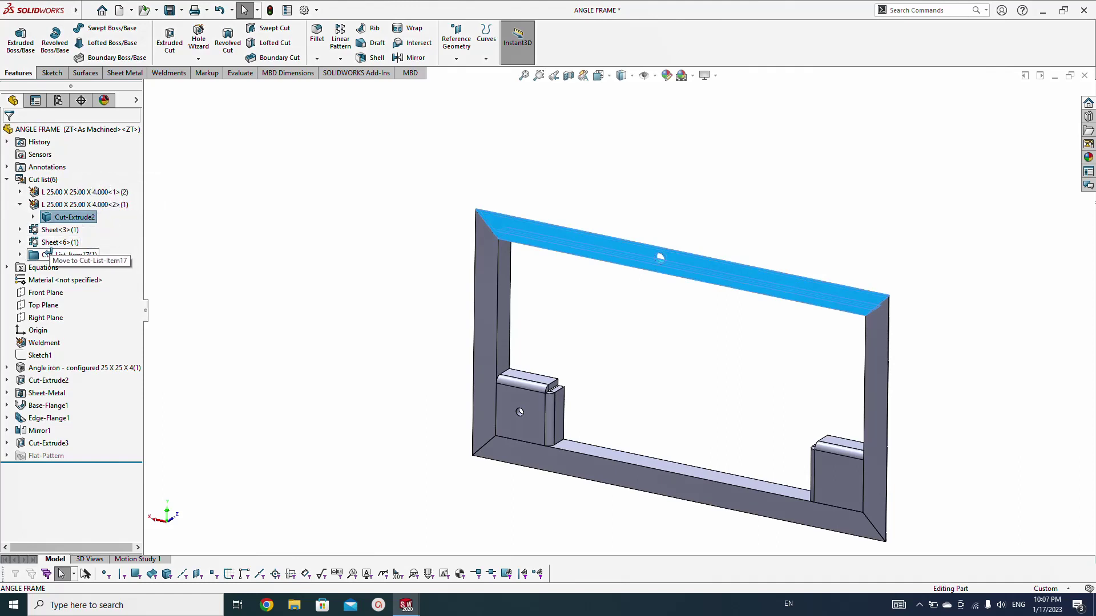
drag(48, 253, 51, 255)
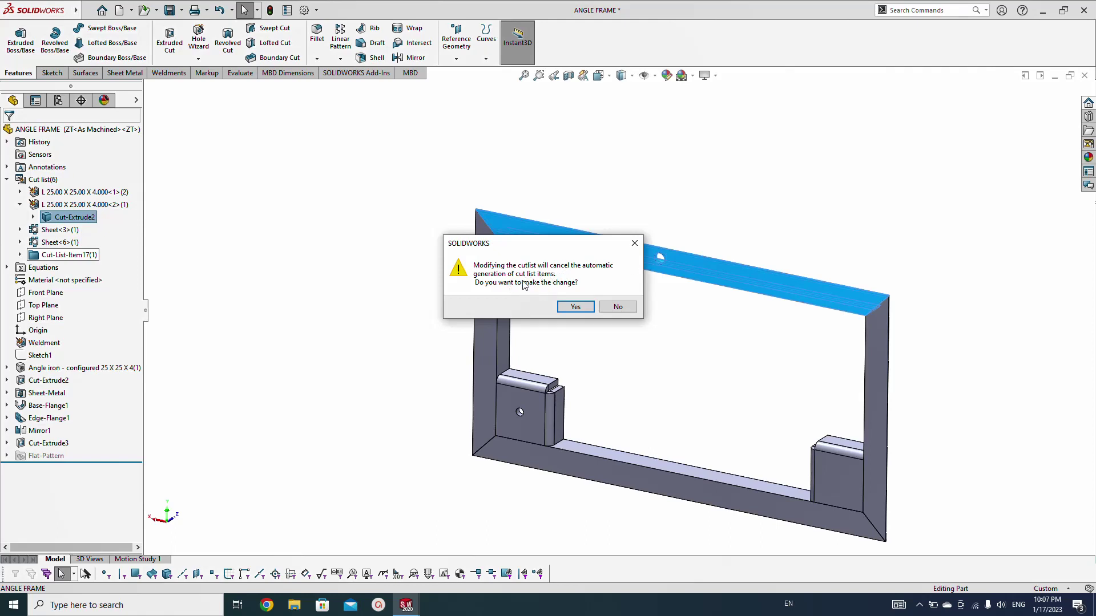
click(574, 306)
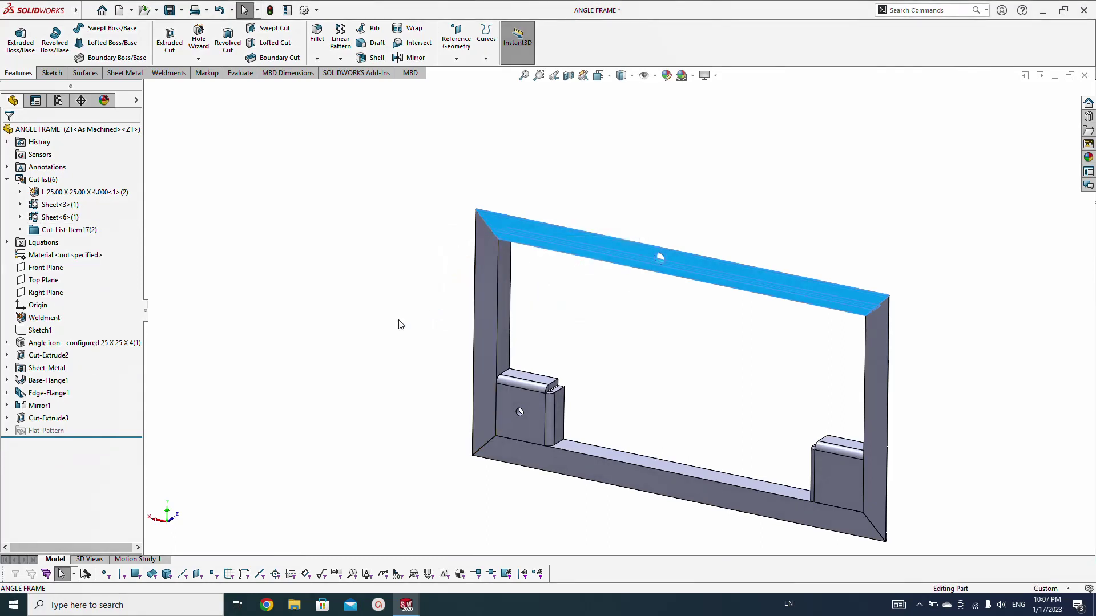
click(337, 285)
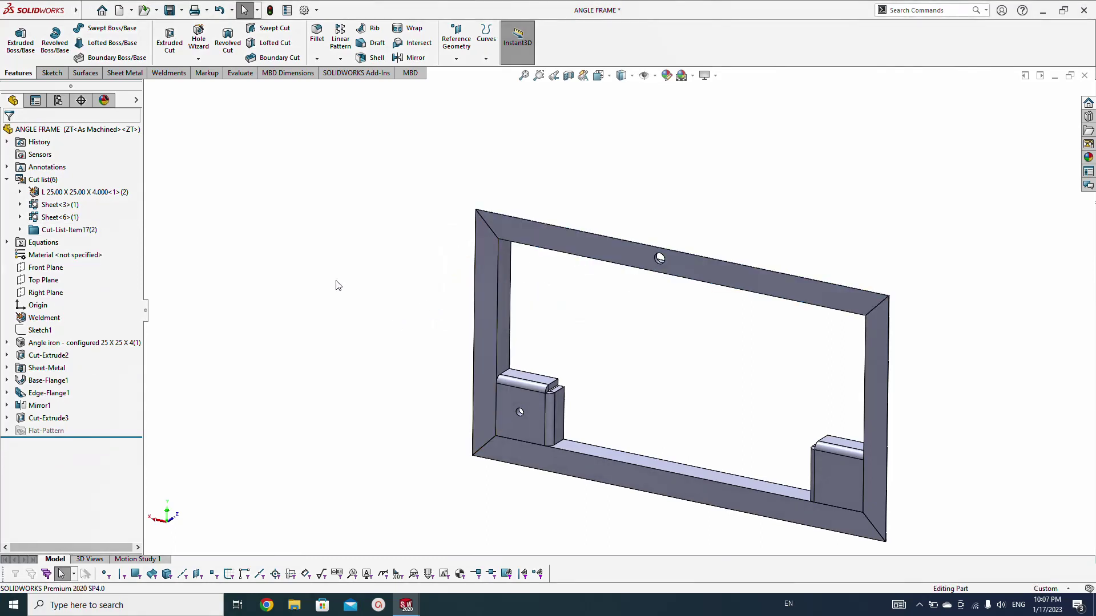
right_click(43, 180)
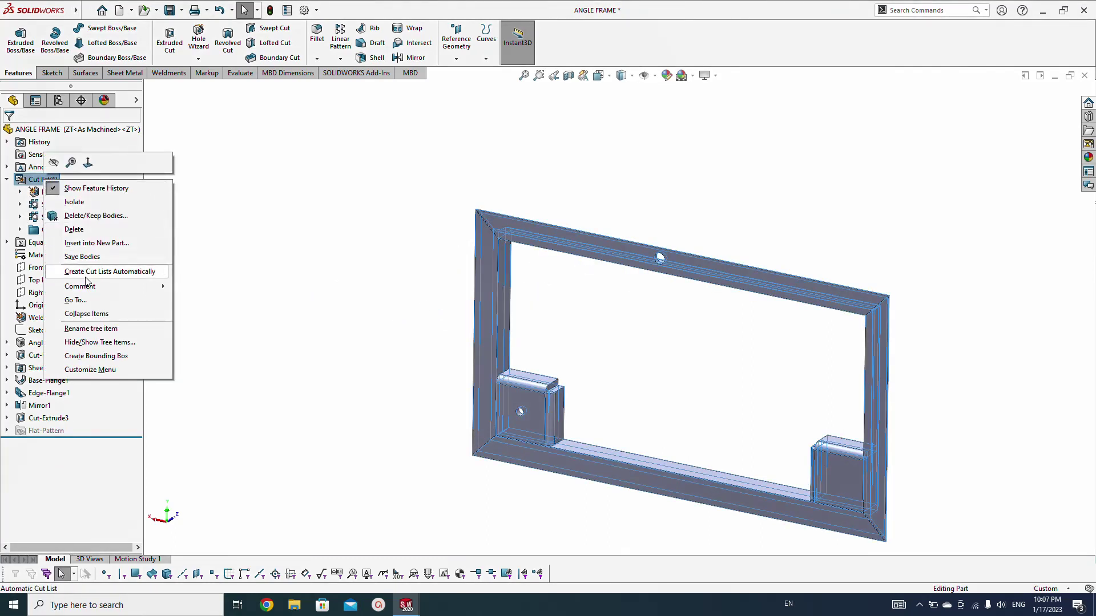
click(283, 276)
click(70, 191)
right_click(70, 195)
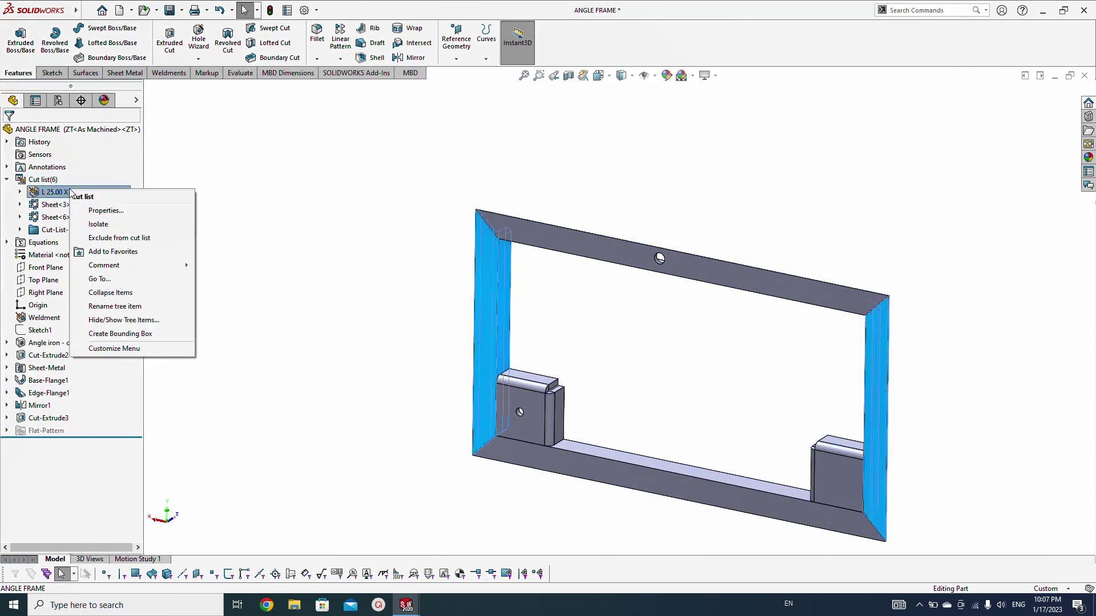
click(278, 223)
click(43, 179)
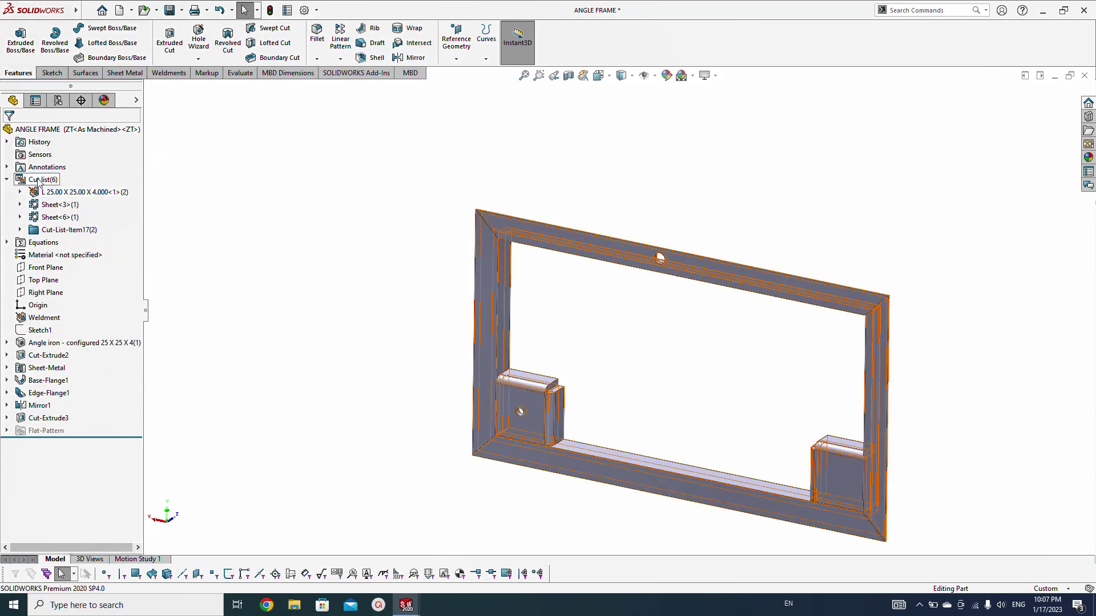
right_click(41, 180)
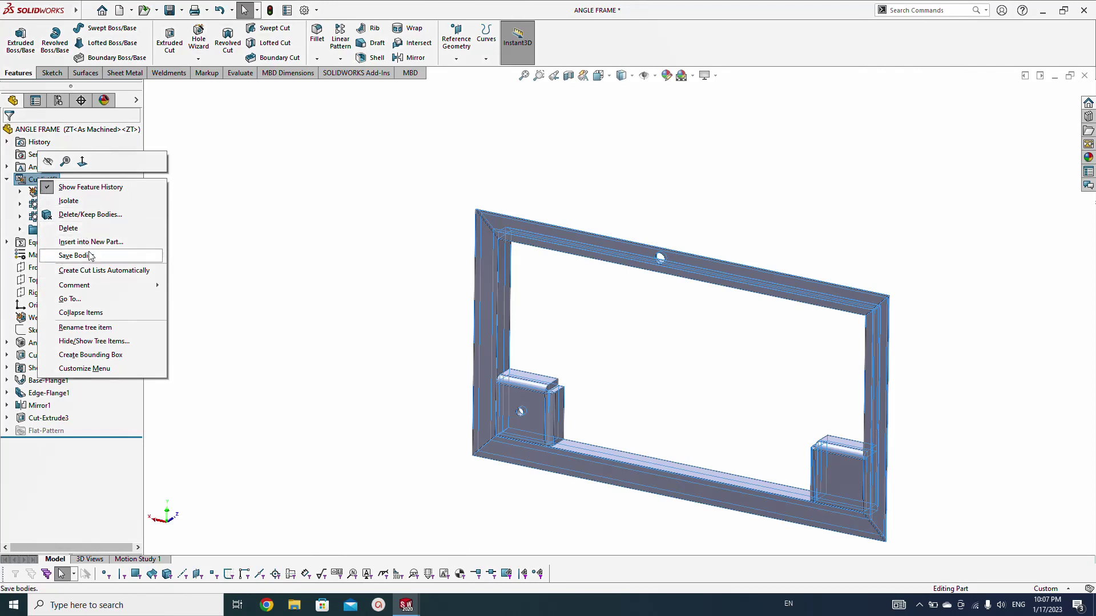
click(305, 282)
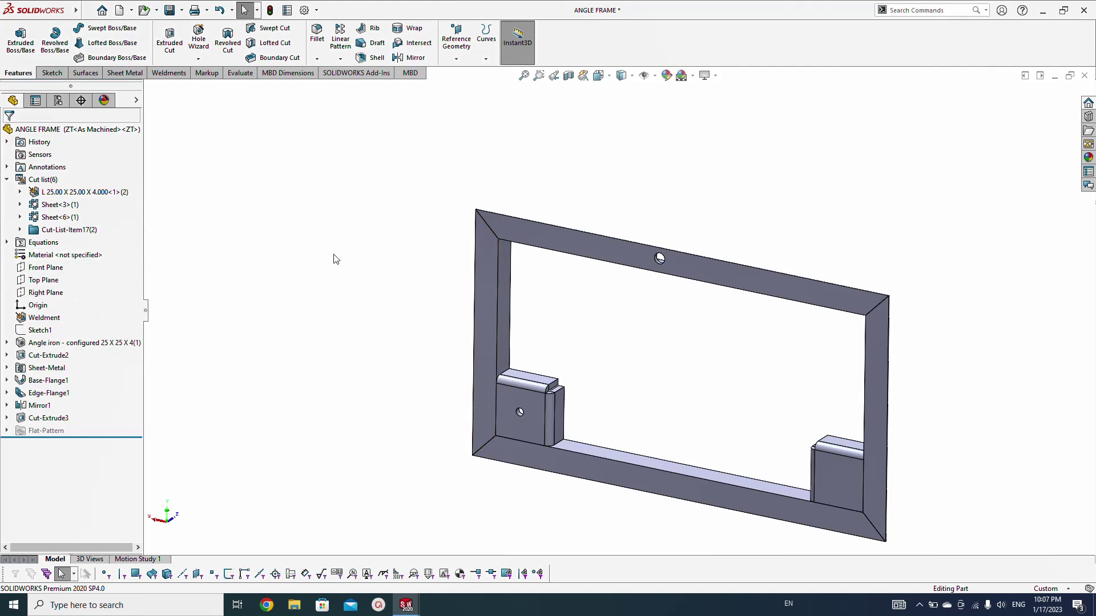
- Make the right sheet block's Mirror1 body a sub-weldment
click(57, 217)
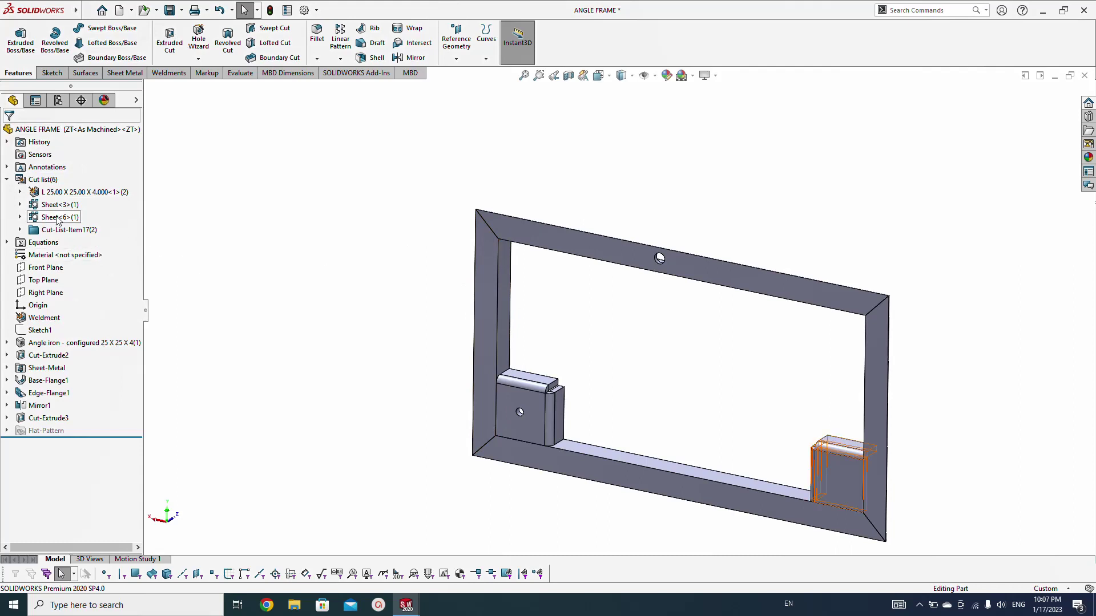
right_click(46, 219)
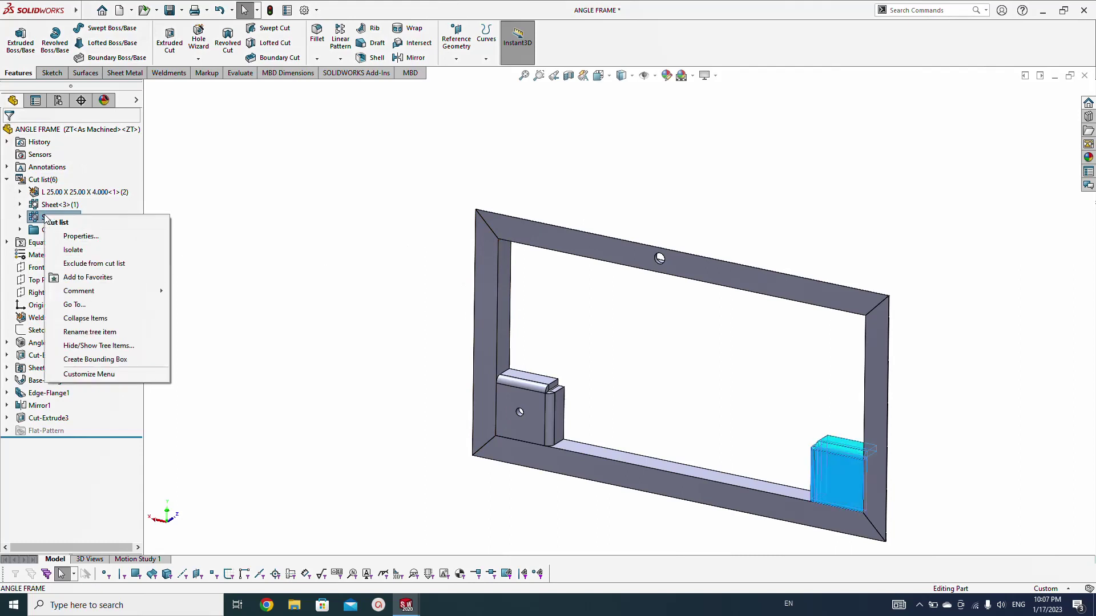
click(20, 221)
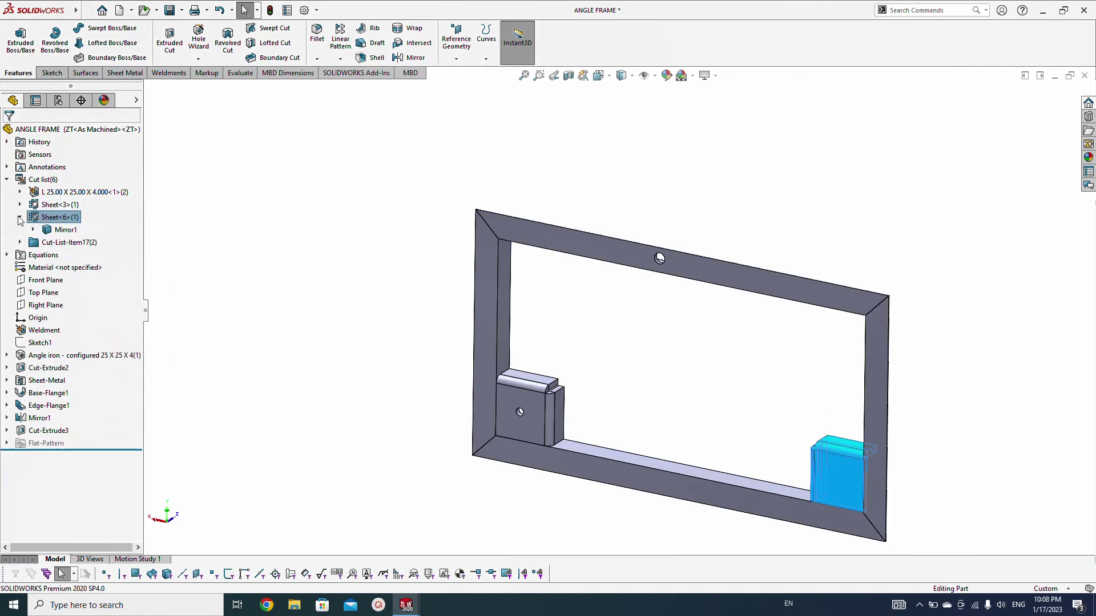
right_click(61, 230)
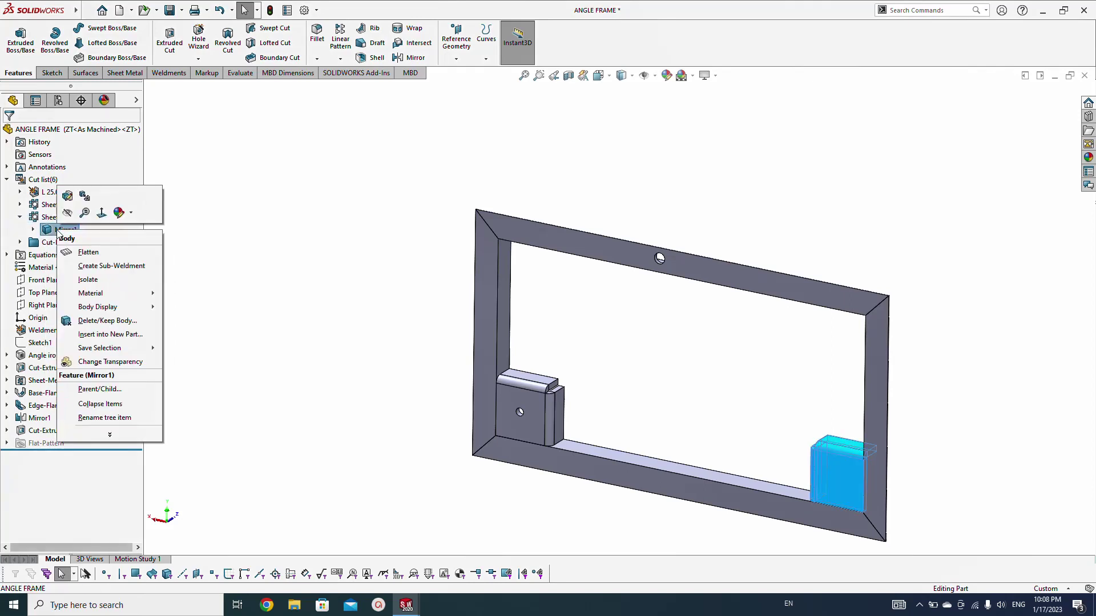
click(112, 266)
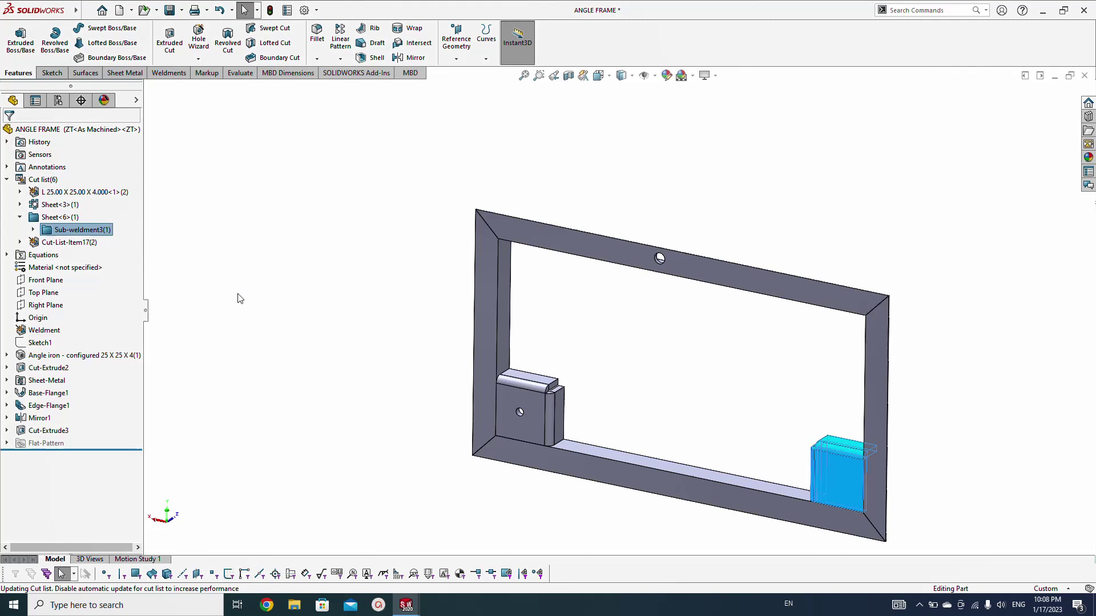
- Move the Cut-Extrude3 bracket body from Sheet<3> into Sub-weldment3
click(20, 204)
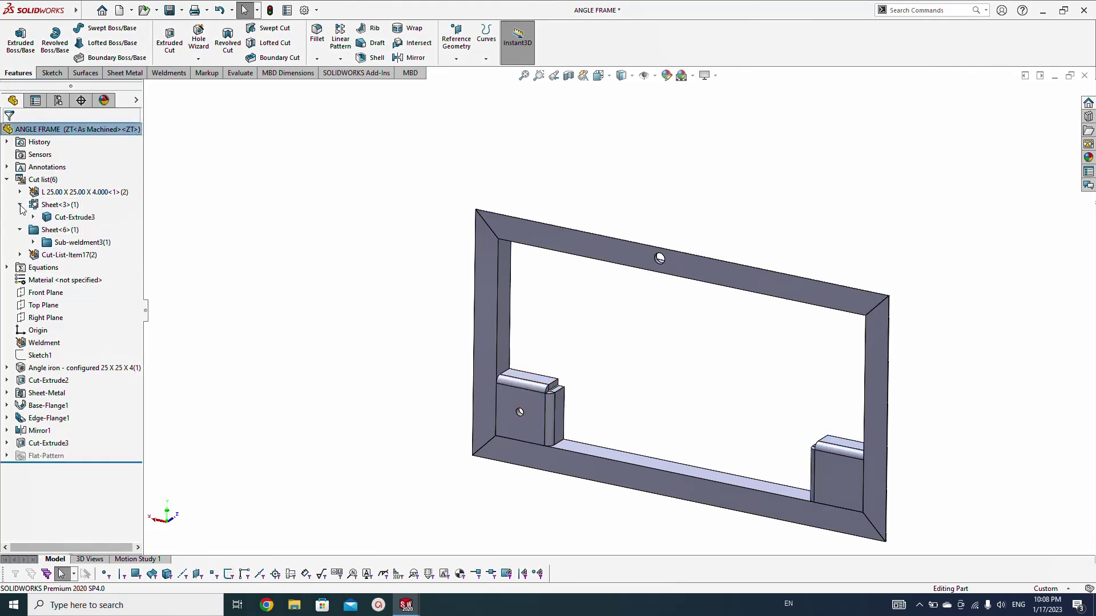
click(69, 216)
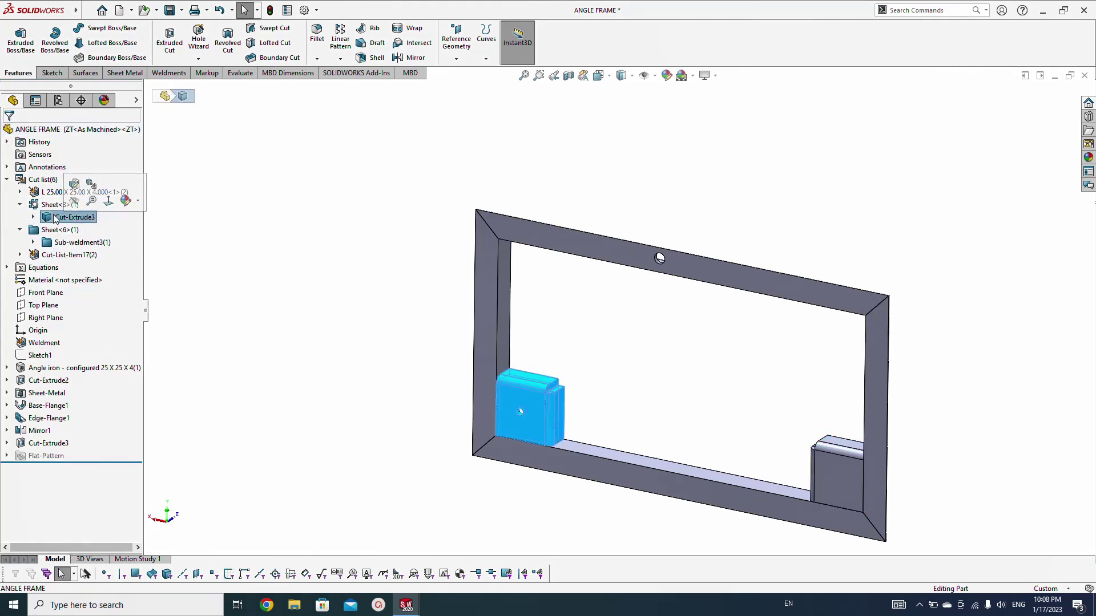
drag(73, 217, 66, 242)
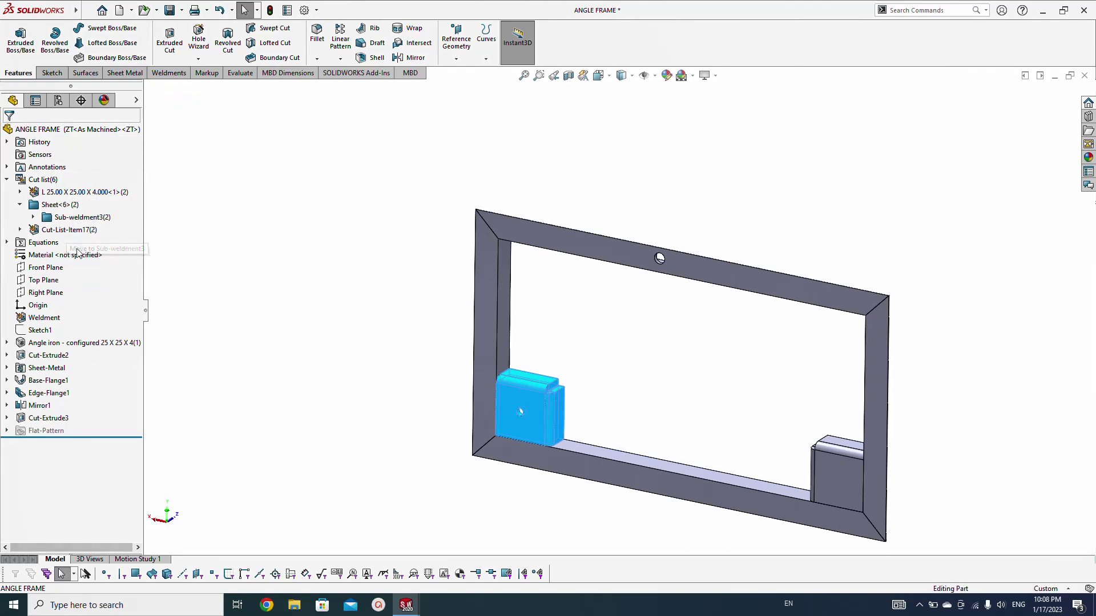
click(316, 329)
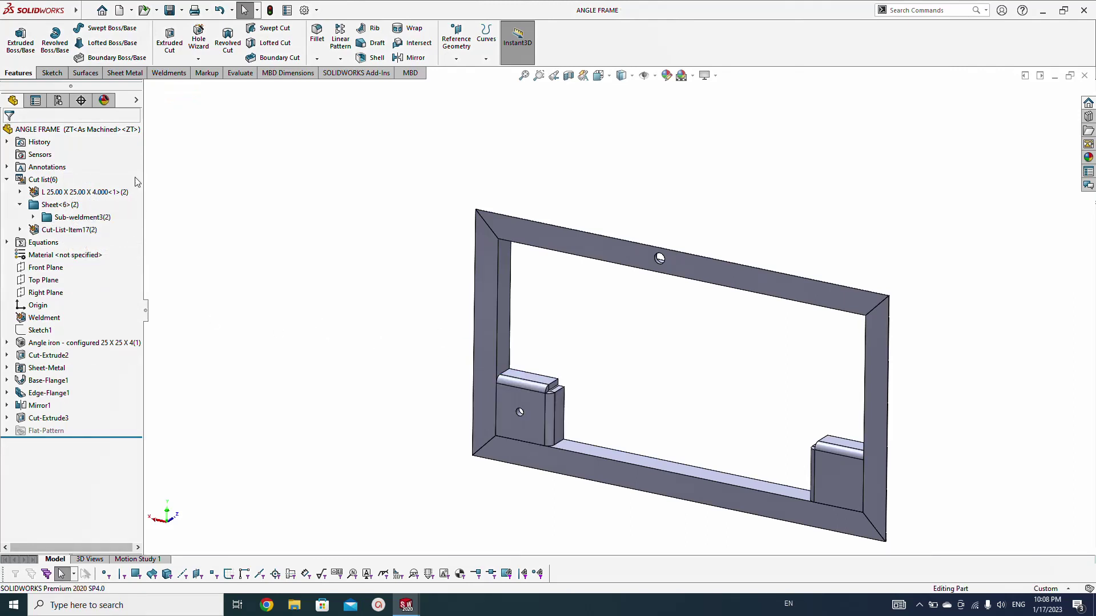
- Collapse the cut list items, then switch to the Sheet1 drawing
right_click(134, 179)
click(171, 182)
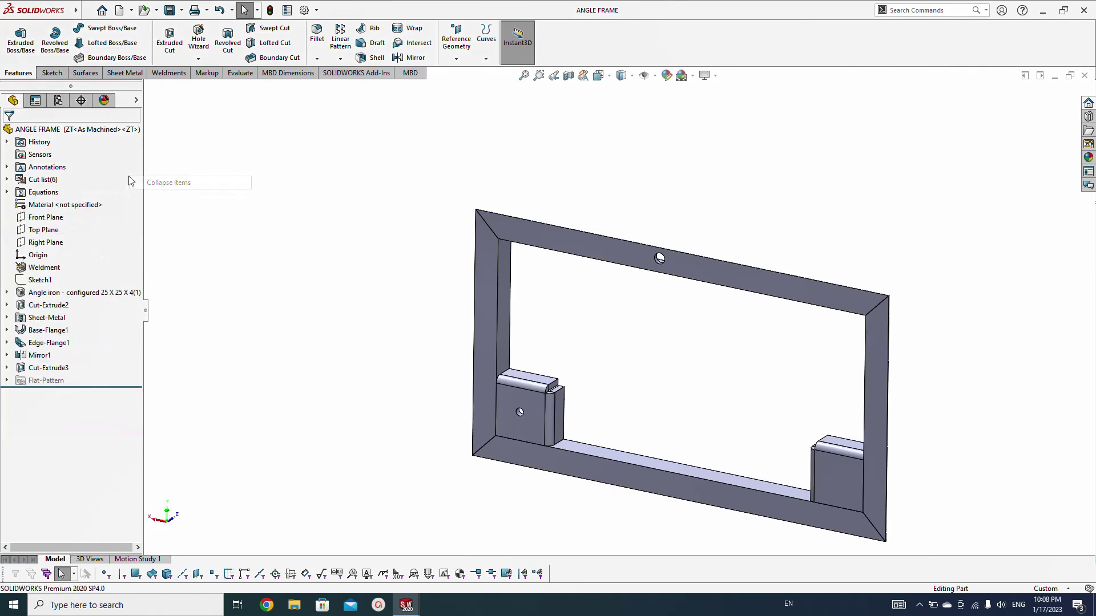
click(42, 179)
right_click(42, 180)
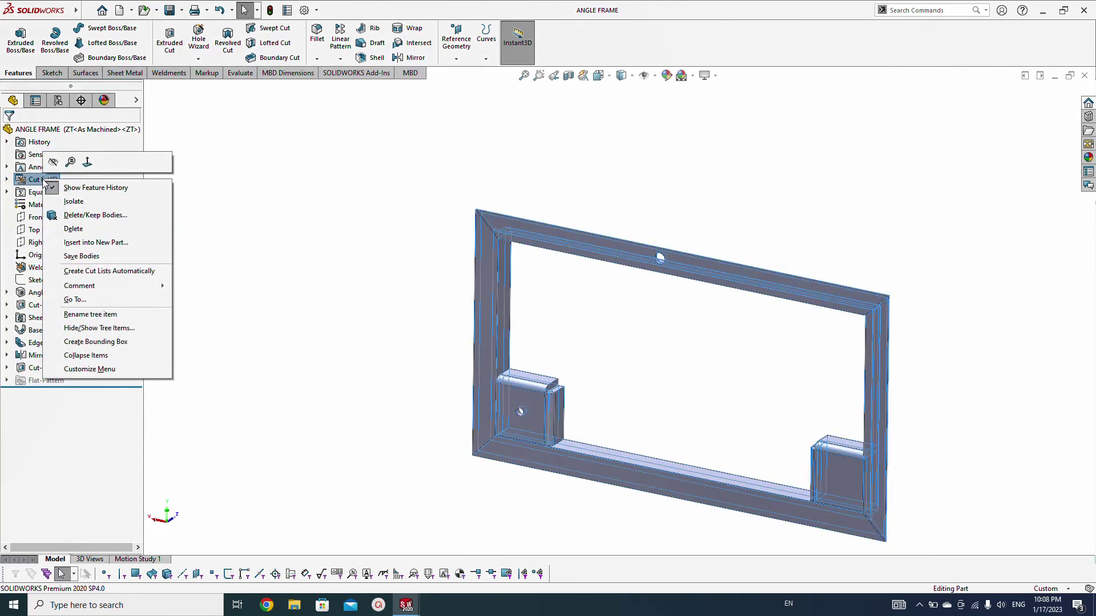
click(294, 277)
key(ctrl+Tab)
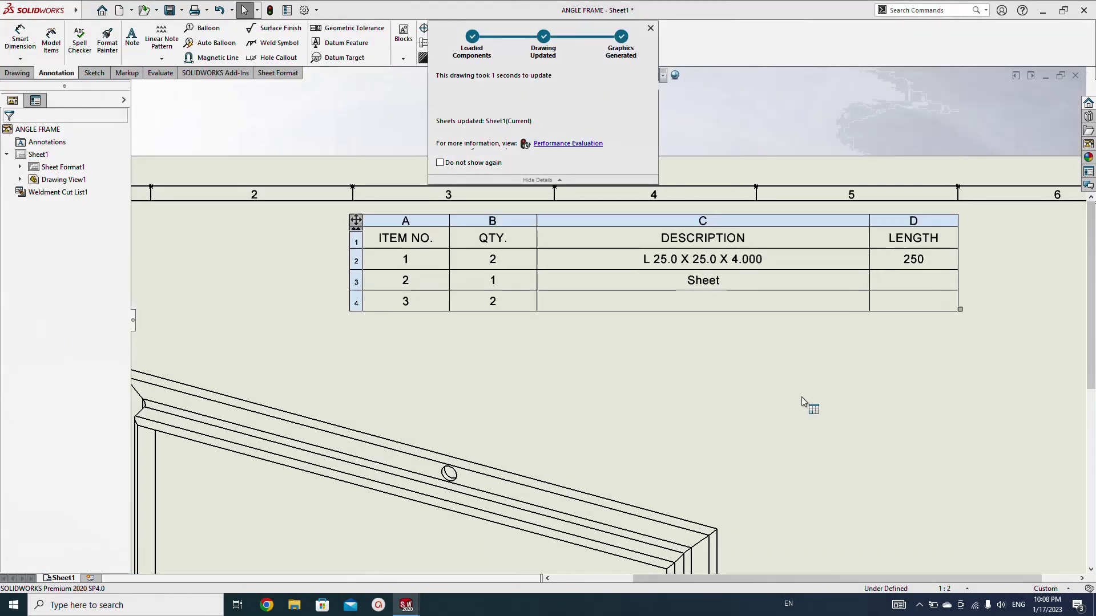
- Dismiss the update message, check the three-item cut list table, and start the Balloon command
click(835, 388)
middle_drag(713, 368, 663, 379)
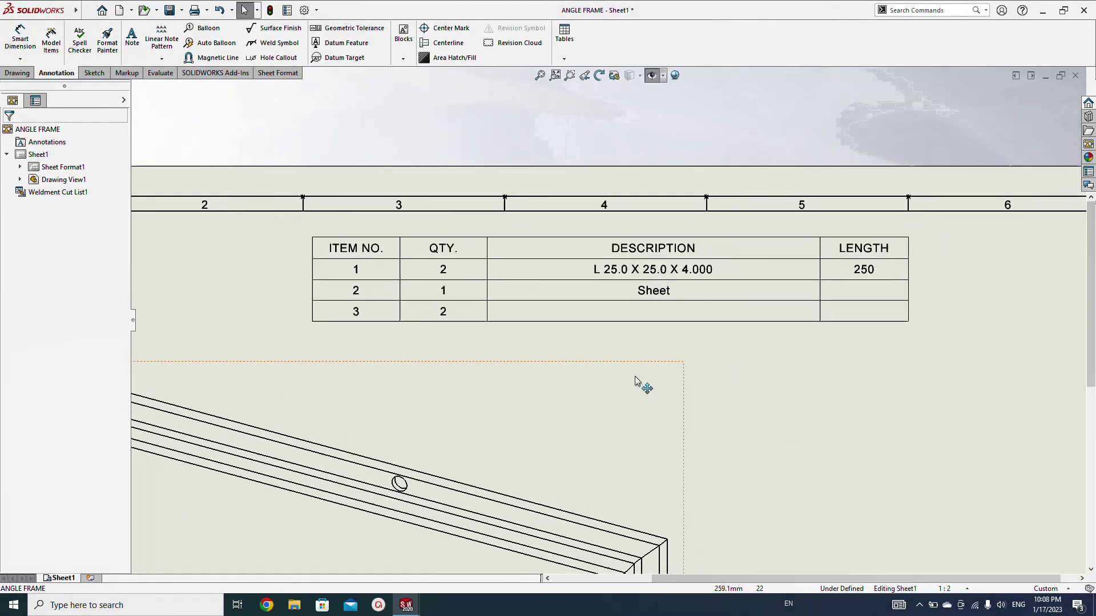
click(462, 274)
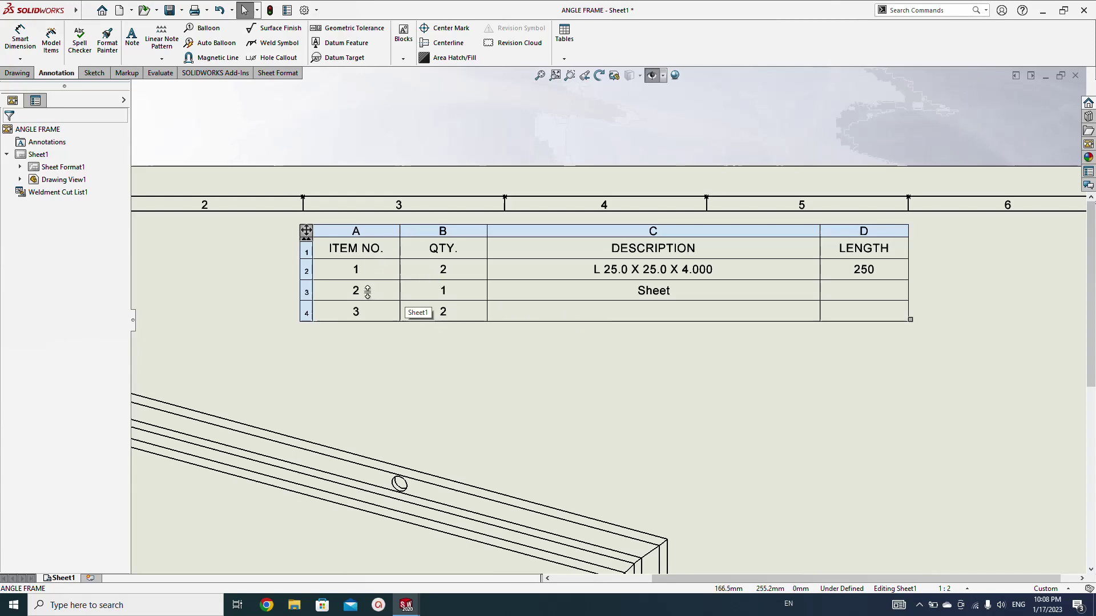
click(337, 349)
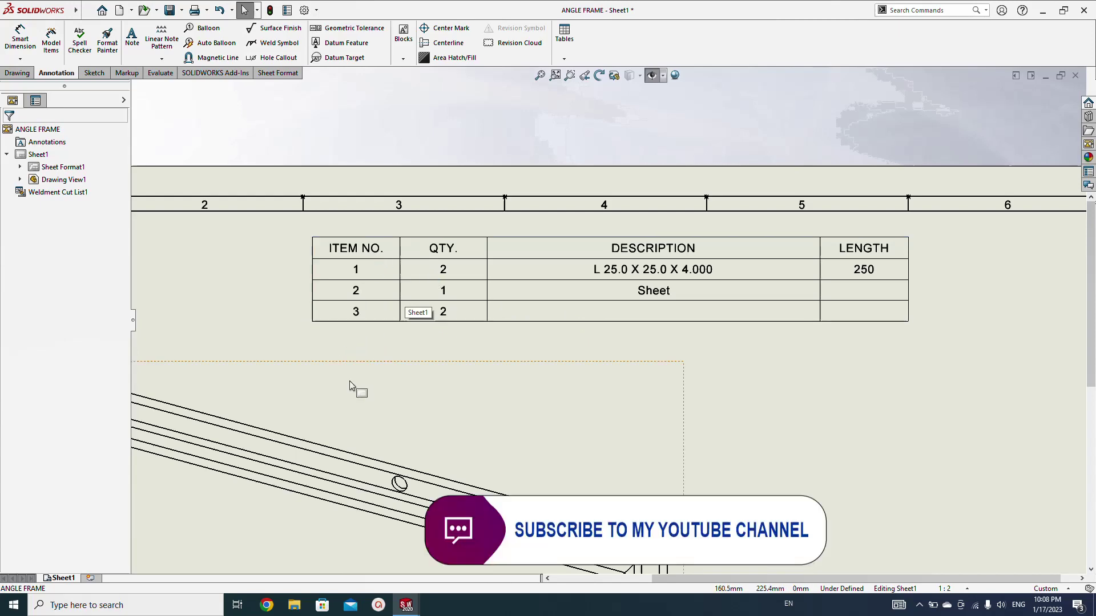
scroll(384, 354, down, 5)
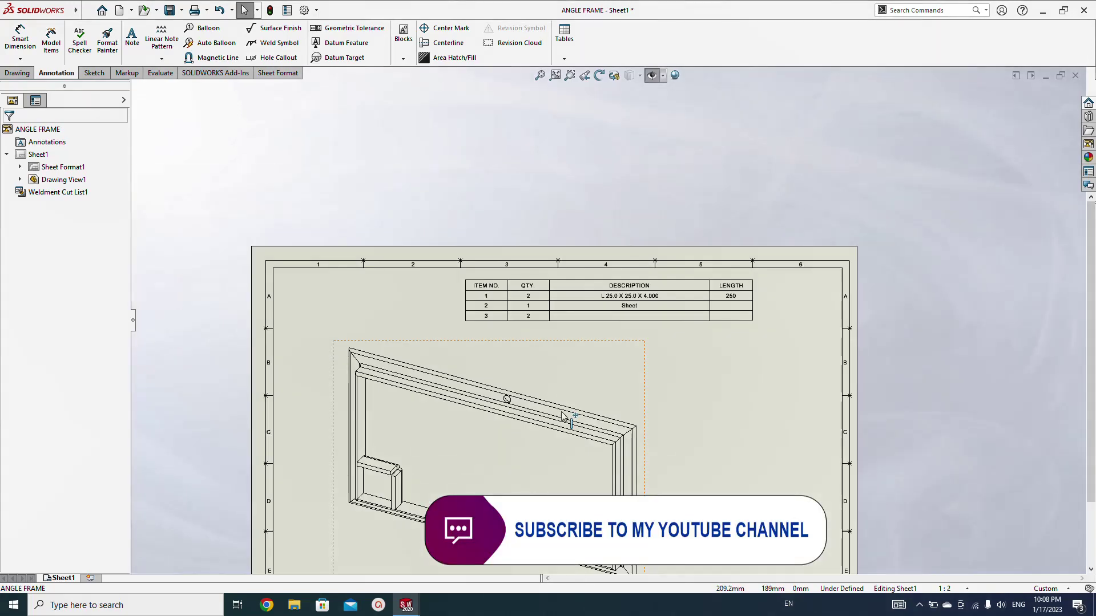
scroll(561, 412, up, 3)
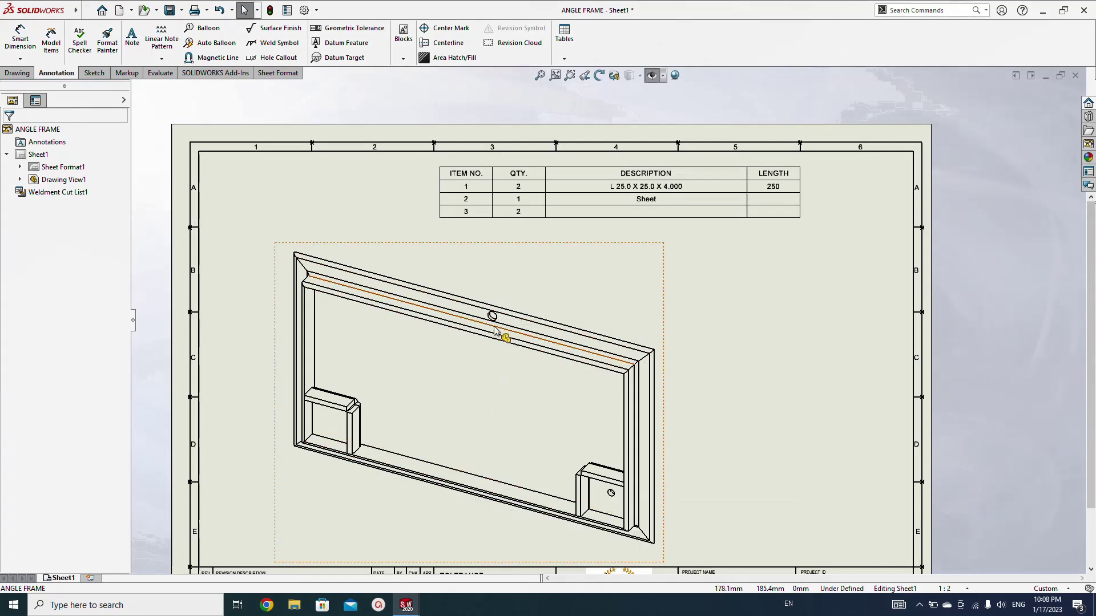
key(b)
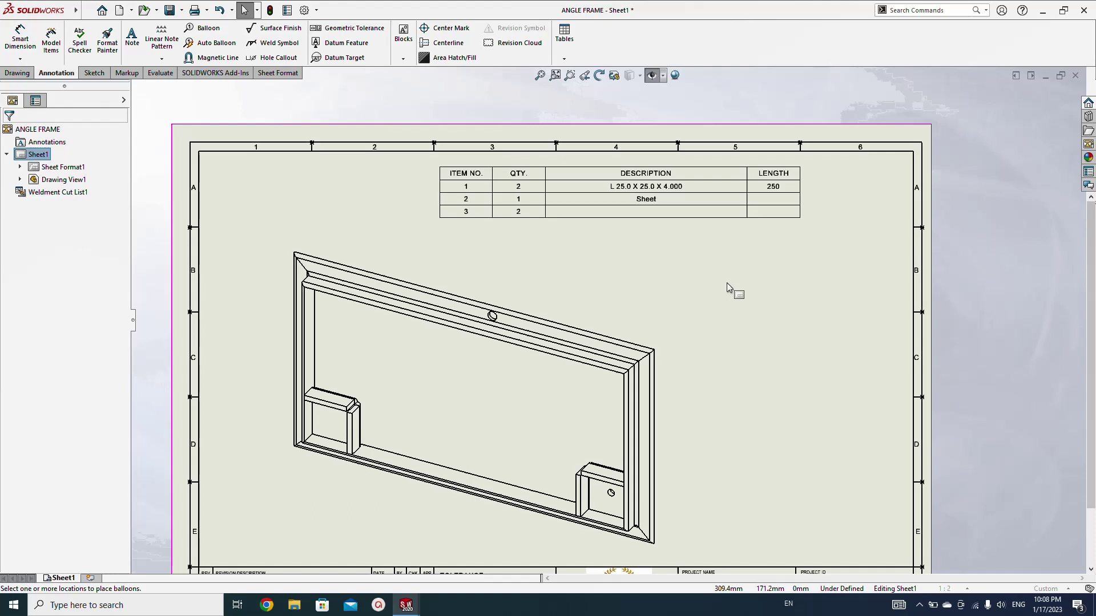
- Place balloons on the top, bottom, right and left angles and the left bracket
click(566, 328)
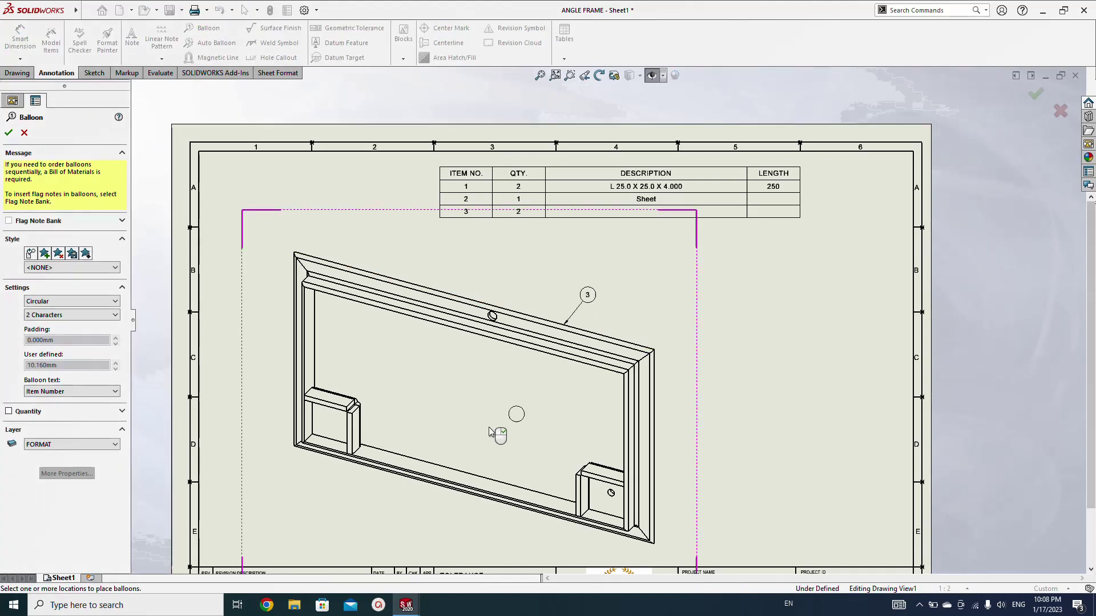
click(468, 474)
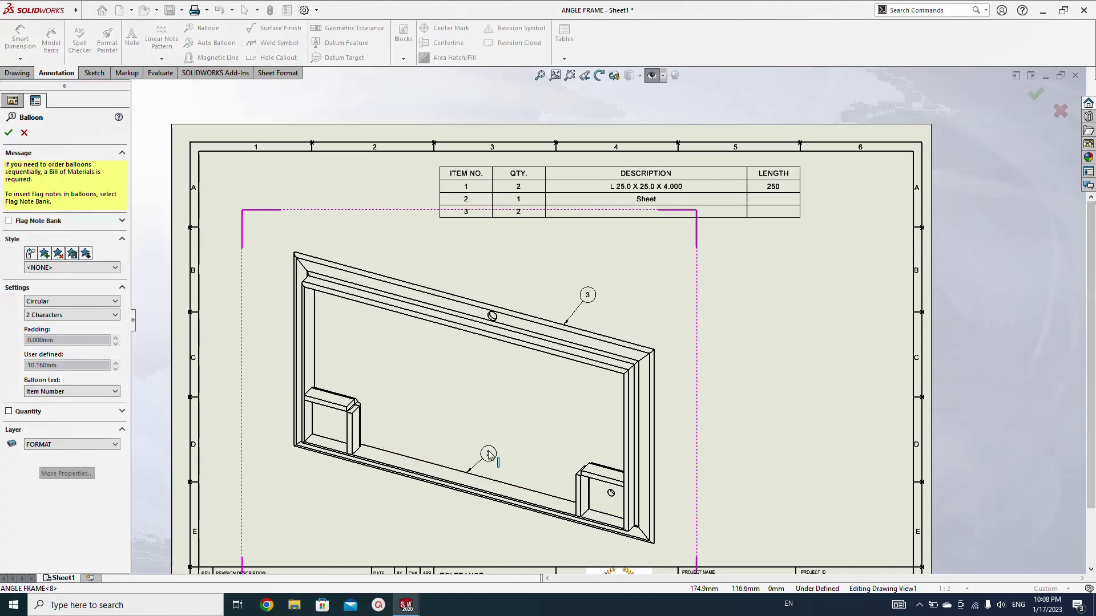
click(657, 407)
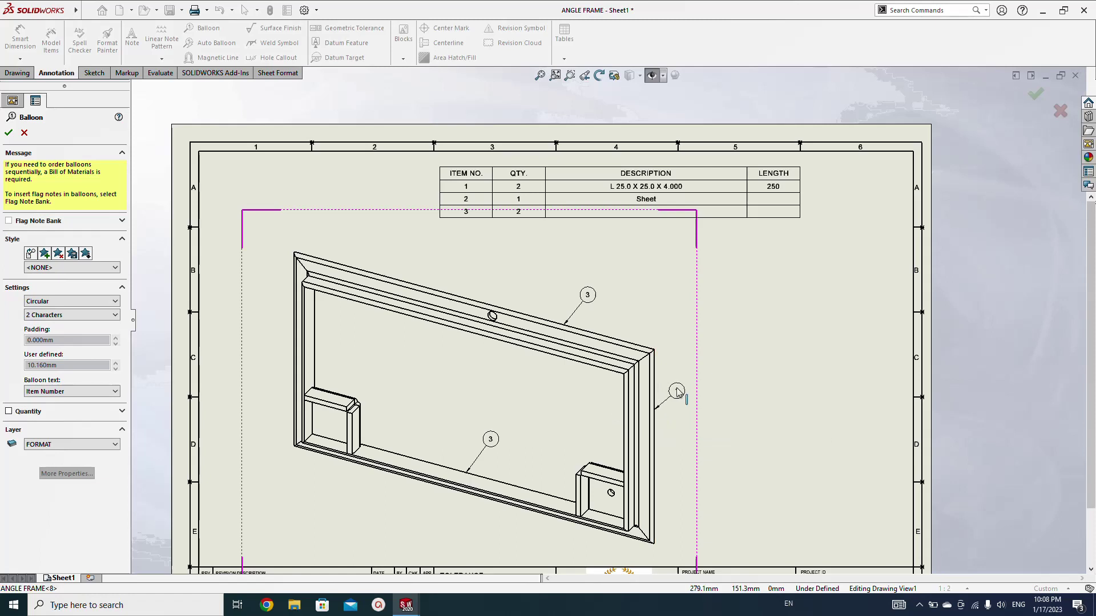
click(317, 346)
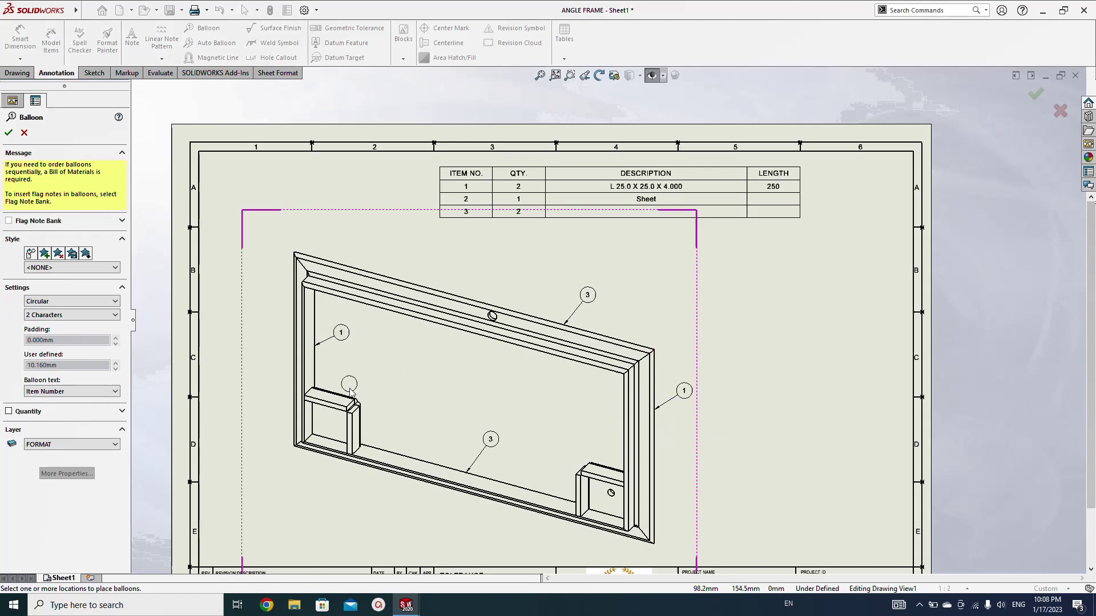
click(355, 402)
- Balloon the right bracket, end the Balloon tool, and return to the ANGLE FRAME part
click(563, 429)
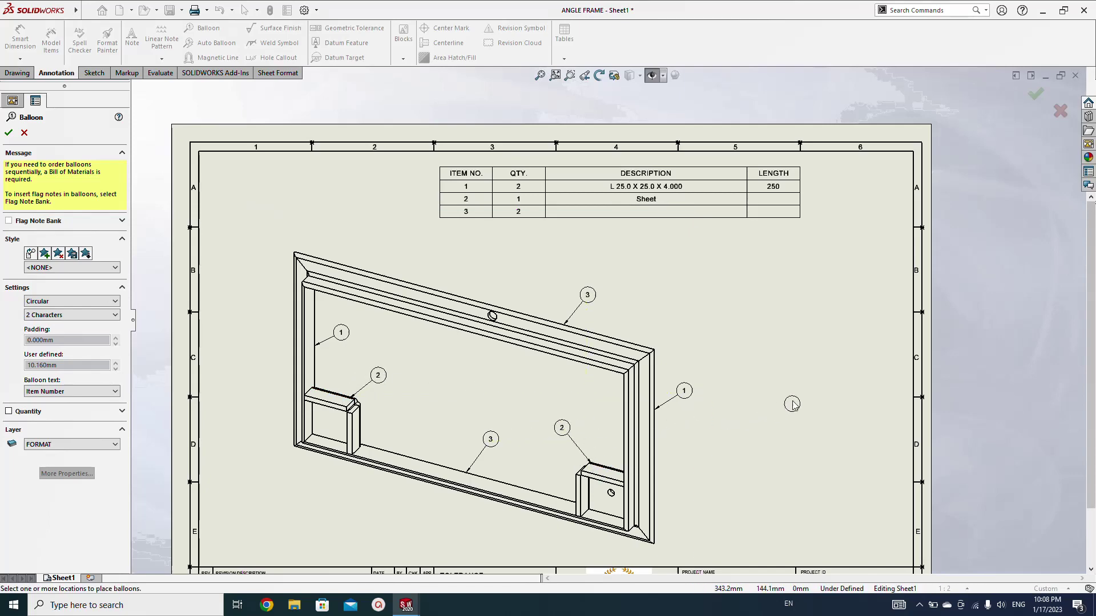
key(Escape)
scroll(676, 227, down, 2)
scroll(651, 232, down, 2)
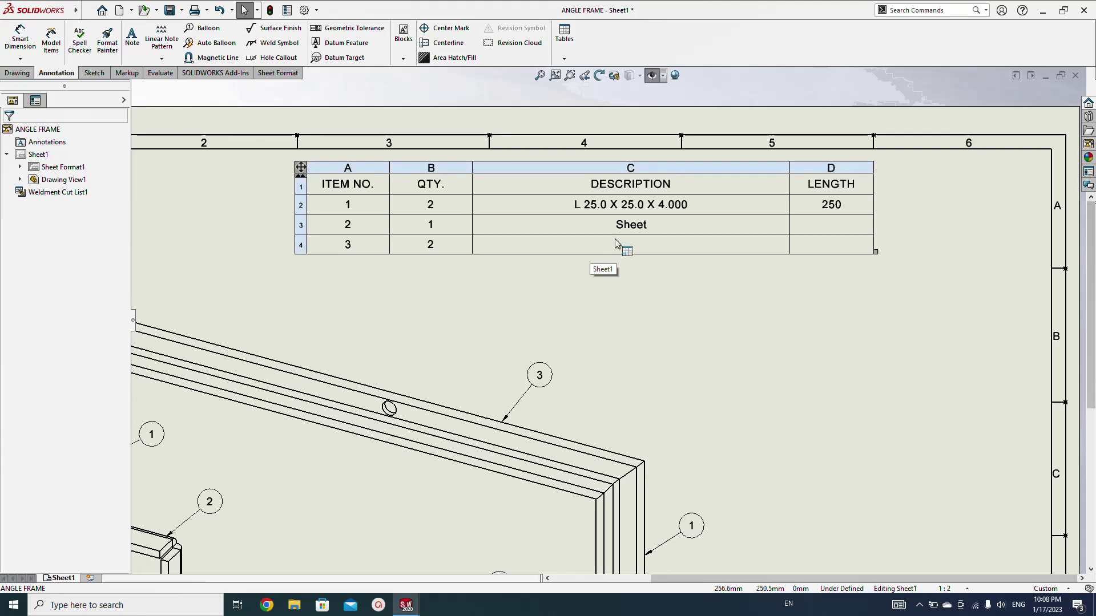
key(ctrl+Tab)
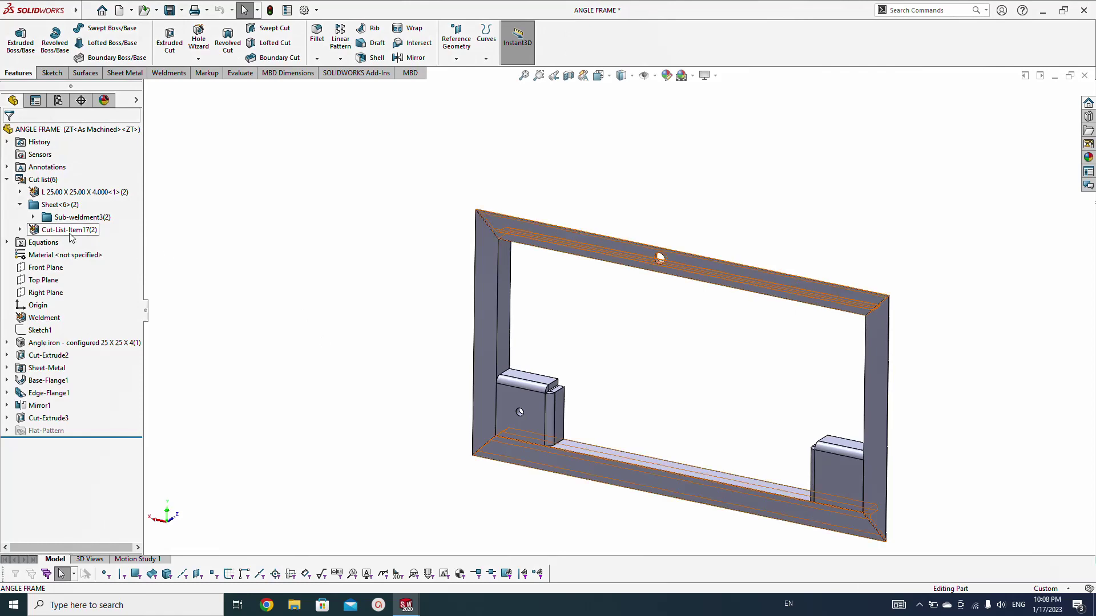
- Open Cut-List Properties from Cut-List-Item17 and view Cut-List-Item18's DESCRIPTION value
click(68, 230)
right_click(71, 231)
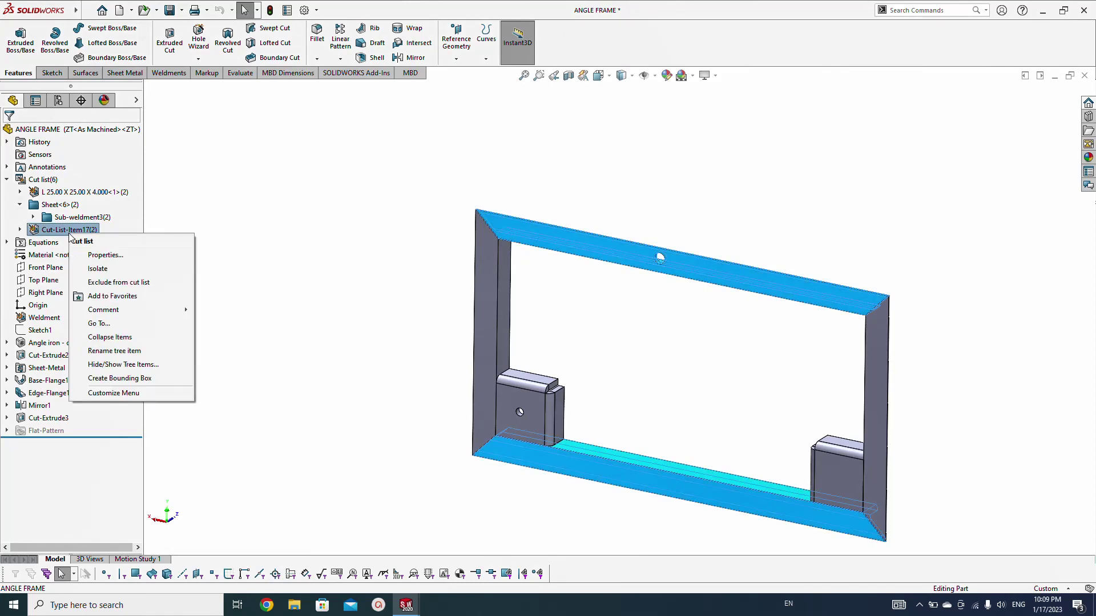
click(104, 255)
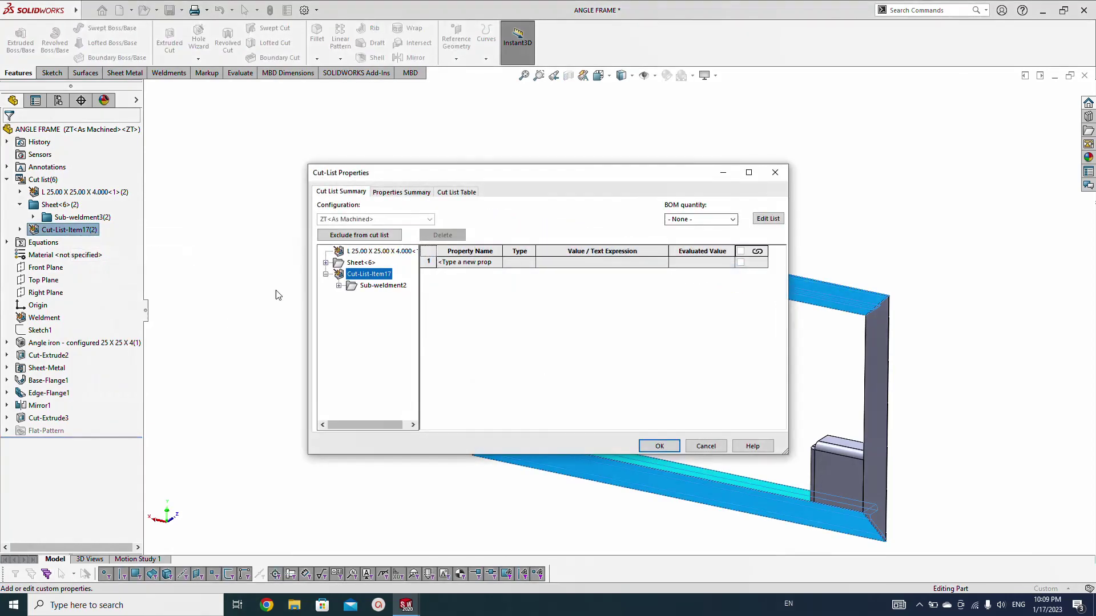
click(341, 286)
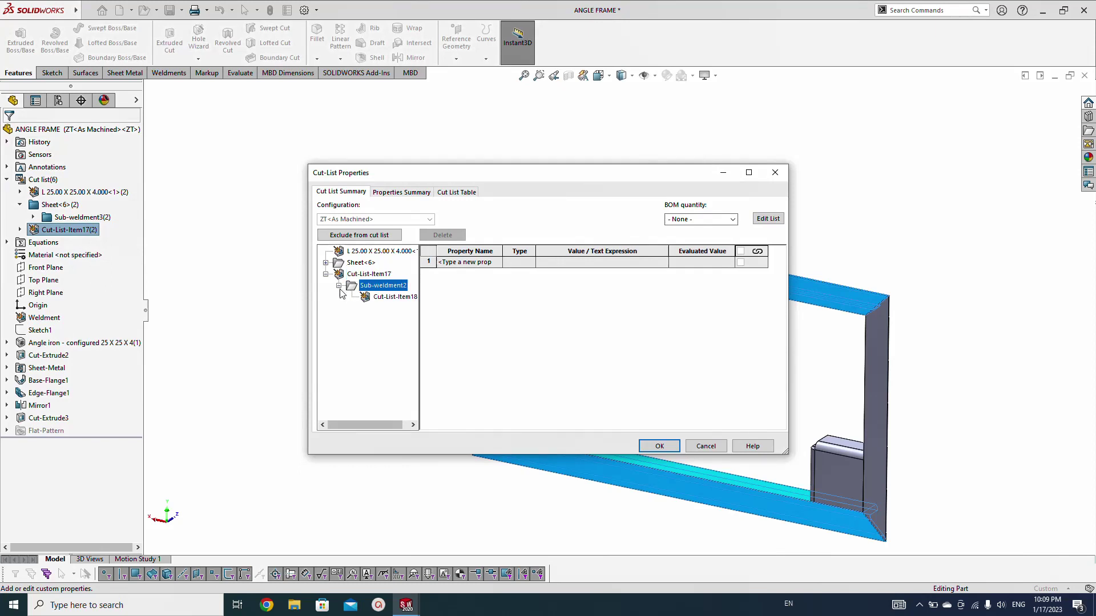
click(389, 296)
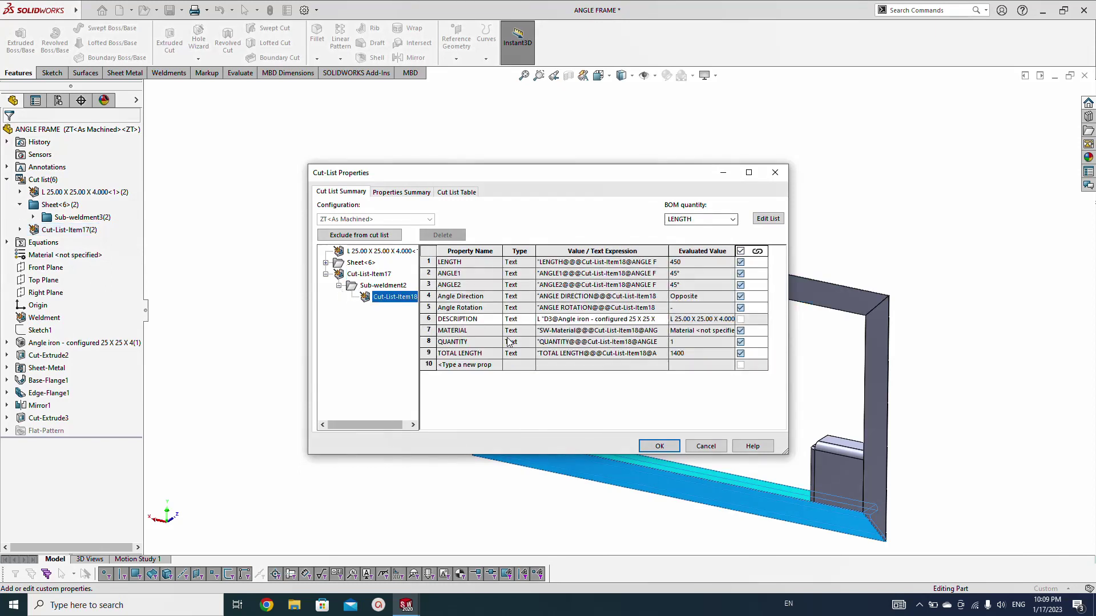
click(547, 322)
double_click(546, 323)
key(ctrl+c)
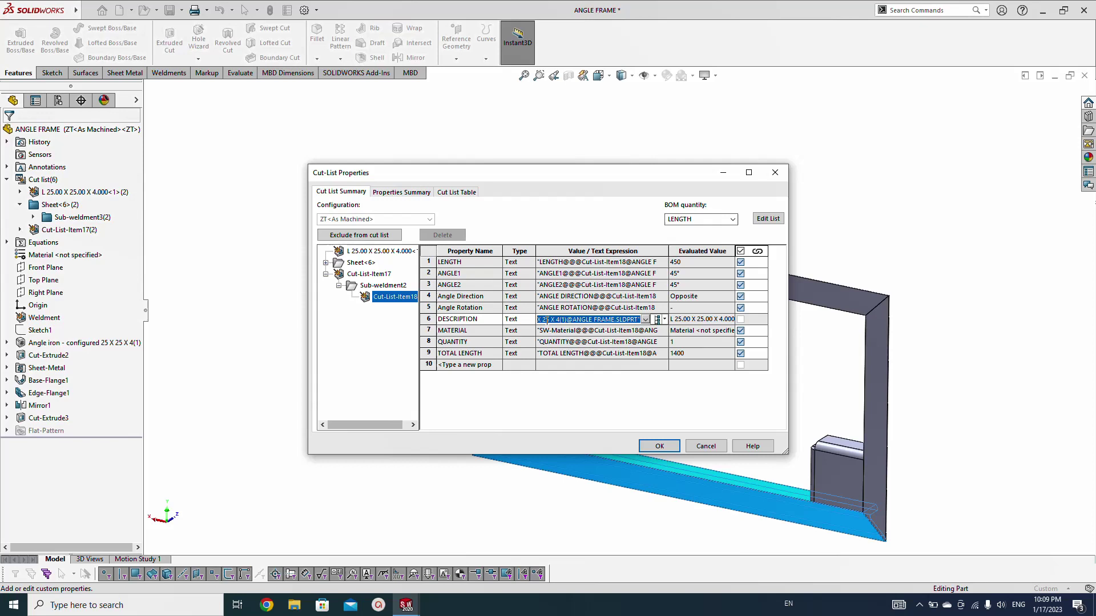
- Try to add a DESCRIPTION property to the Sub-weldment2 folder, dismissing its warnings
click(368, 273)
click(378, 285)
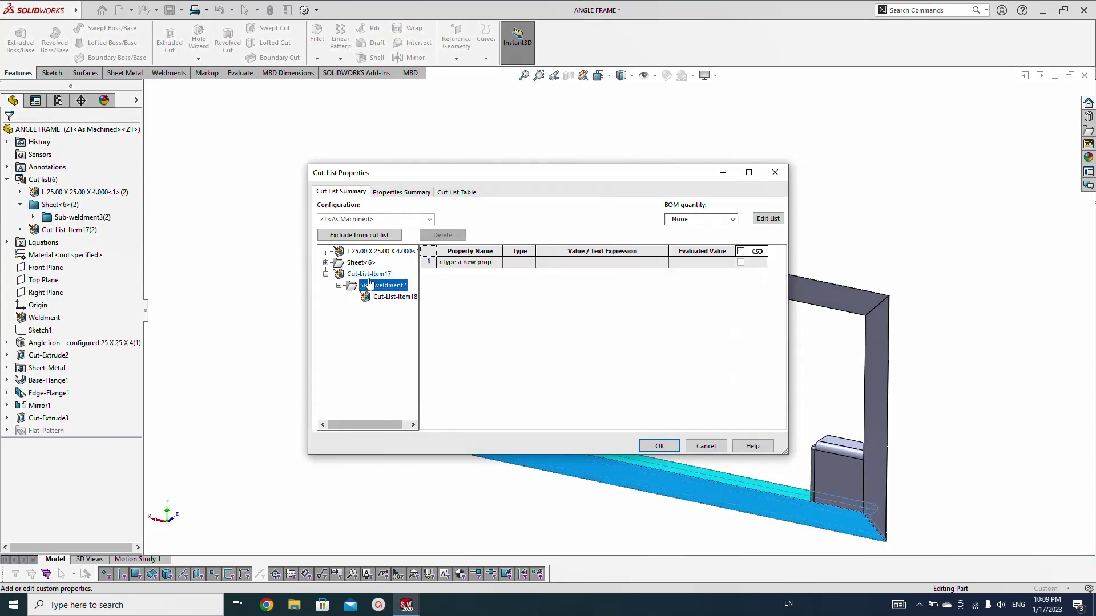
click(495, 262)
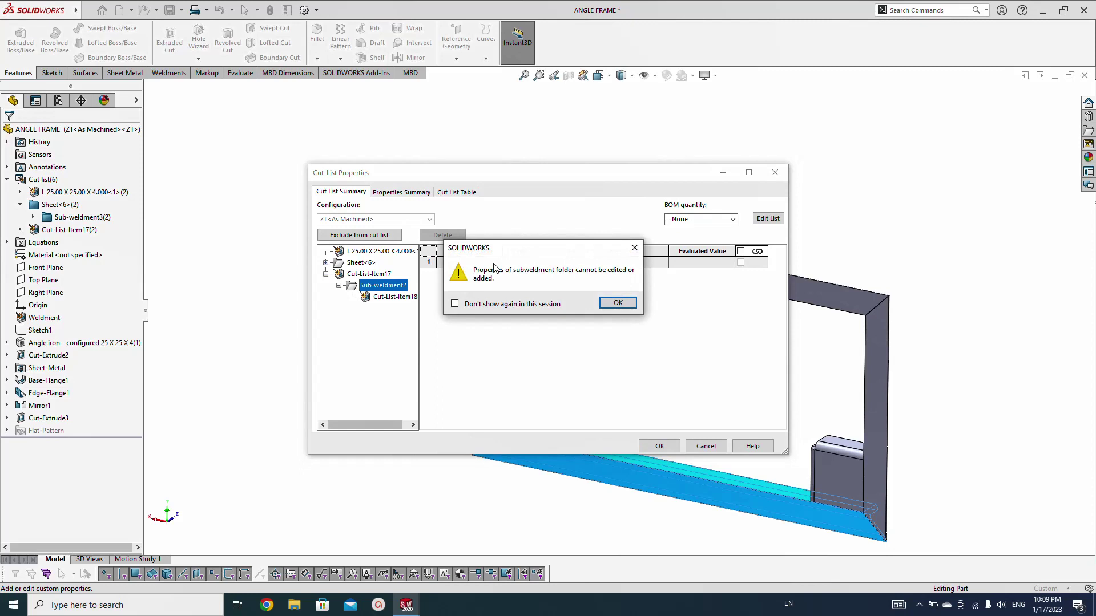
click(615, 303)
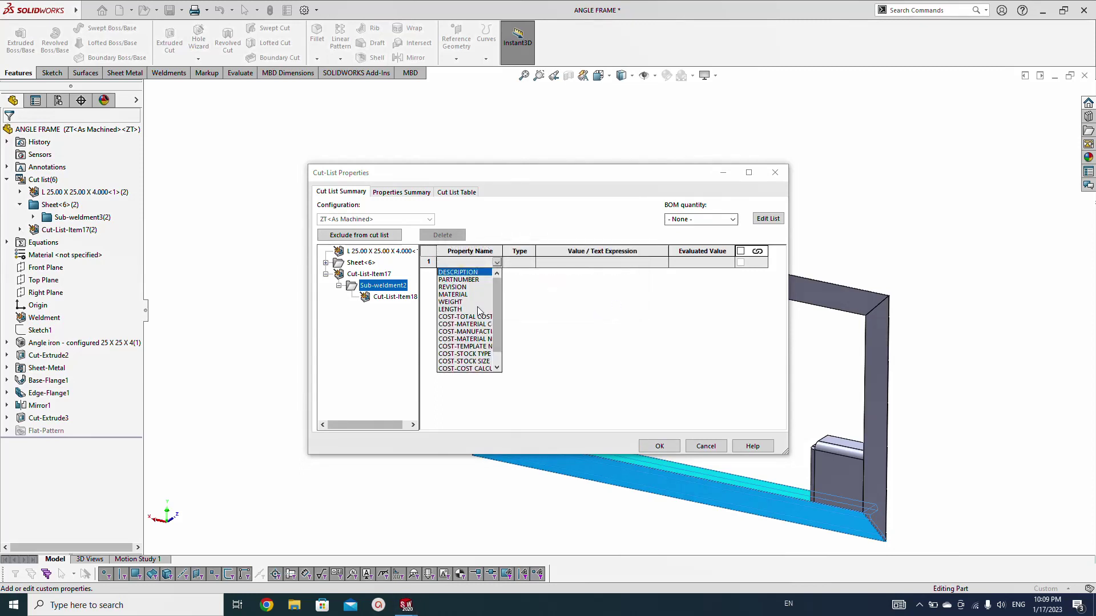
click(456, 280)
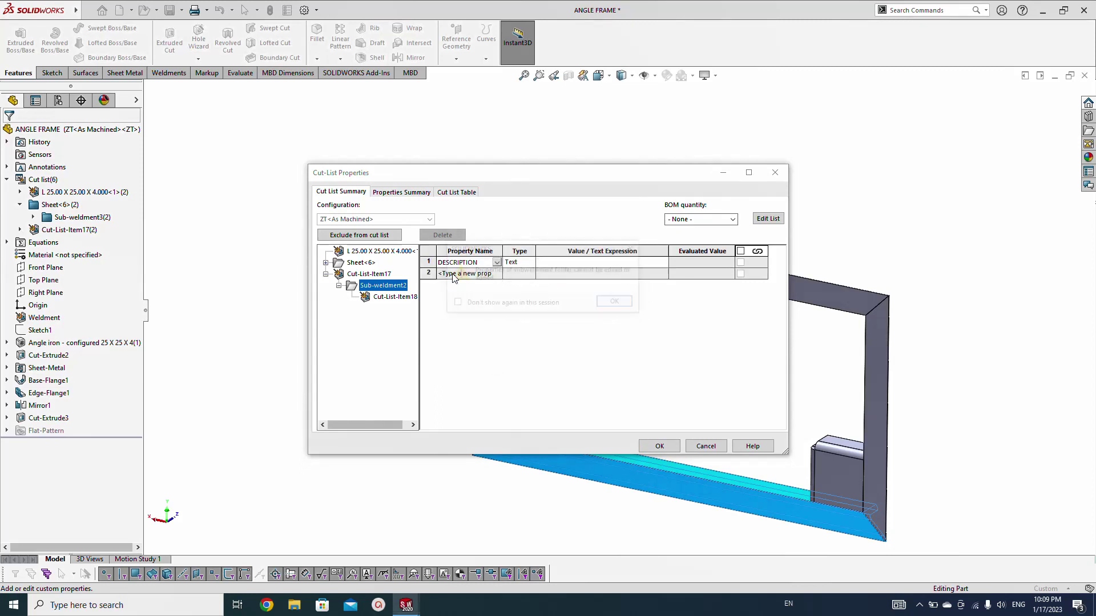
click(617, 303)
click(566, 262)
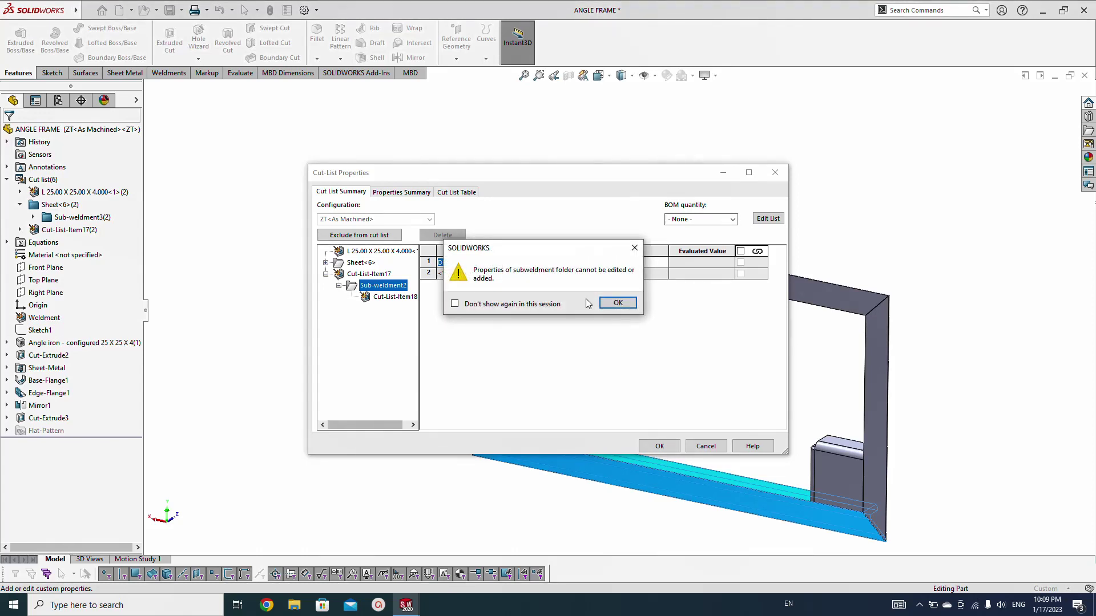
click(618, 309)
- Retry adding a property to Sub-weldment2, then show the empty properties of Cut-List-Item17
click(394, 297)
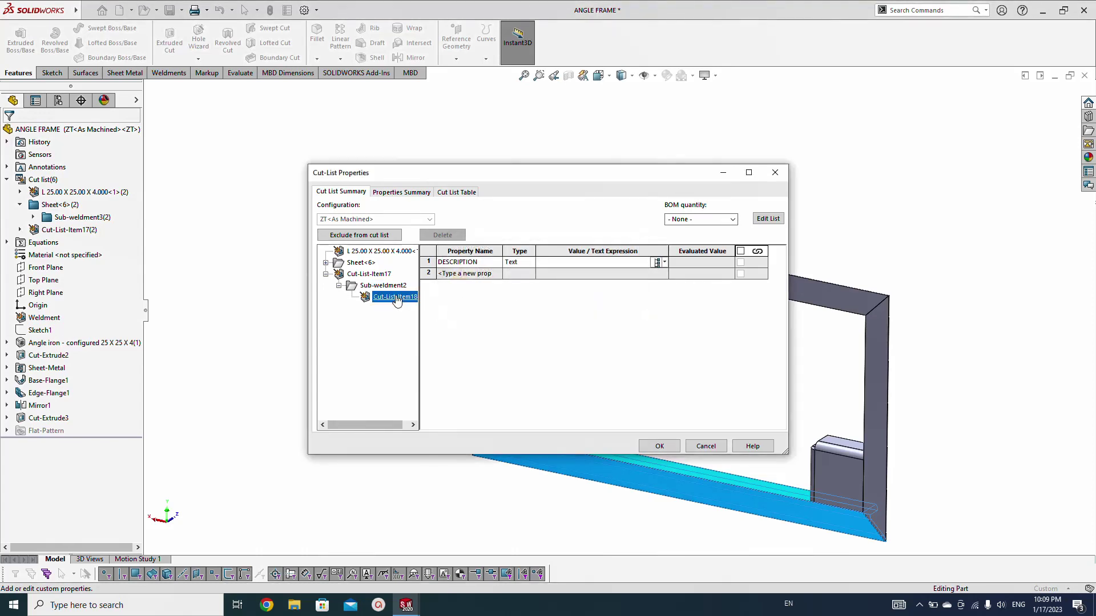
click(381, 285)
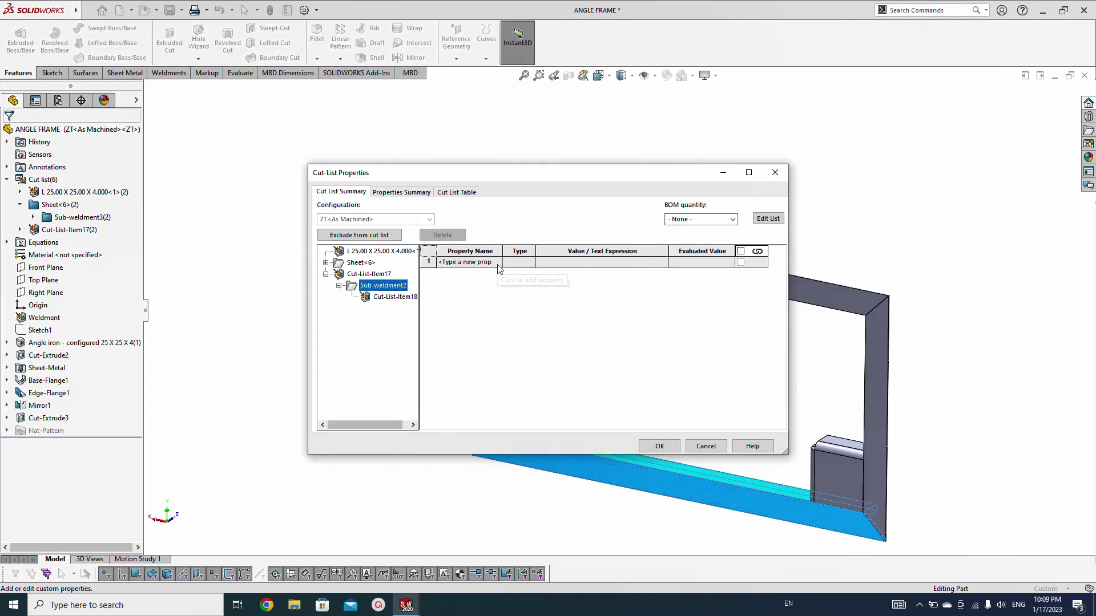
click(478, 263)
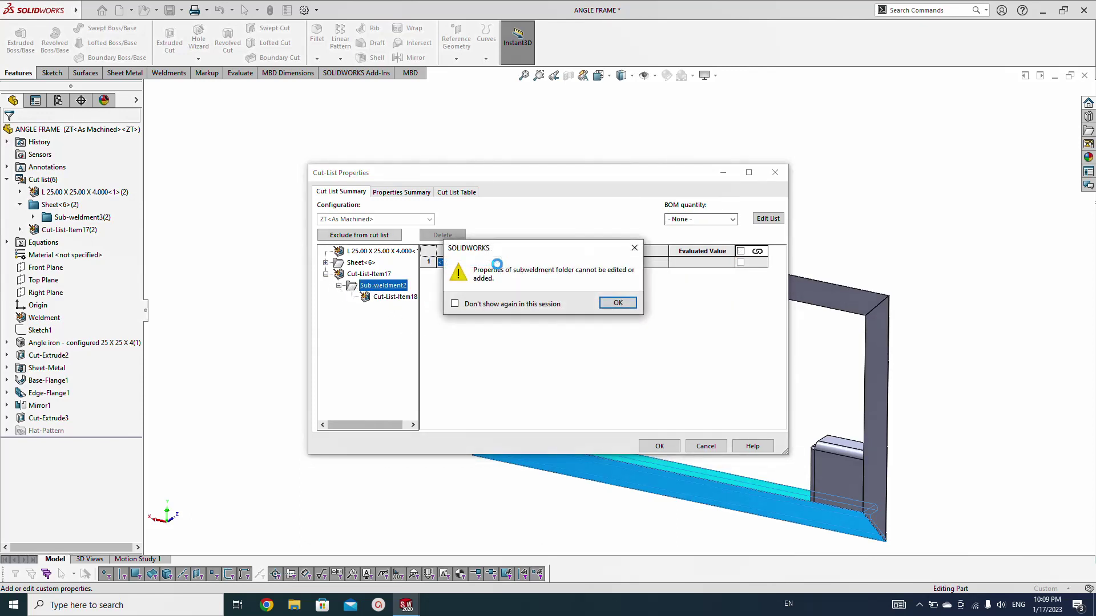
click(618, 303)
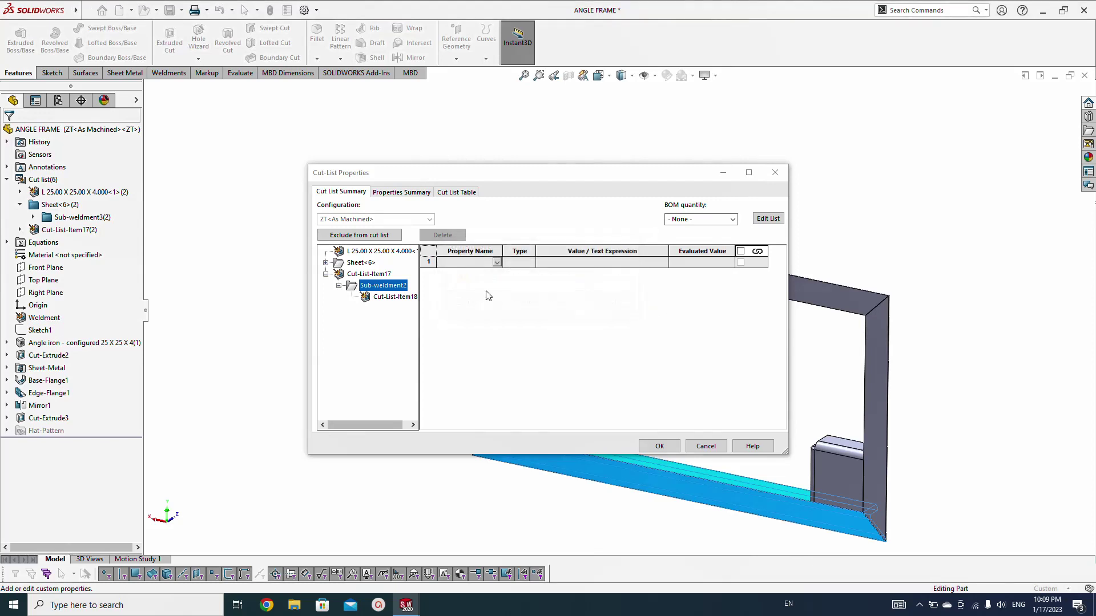
click(368, 273)
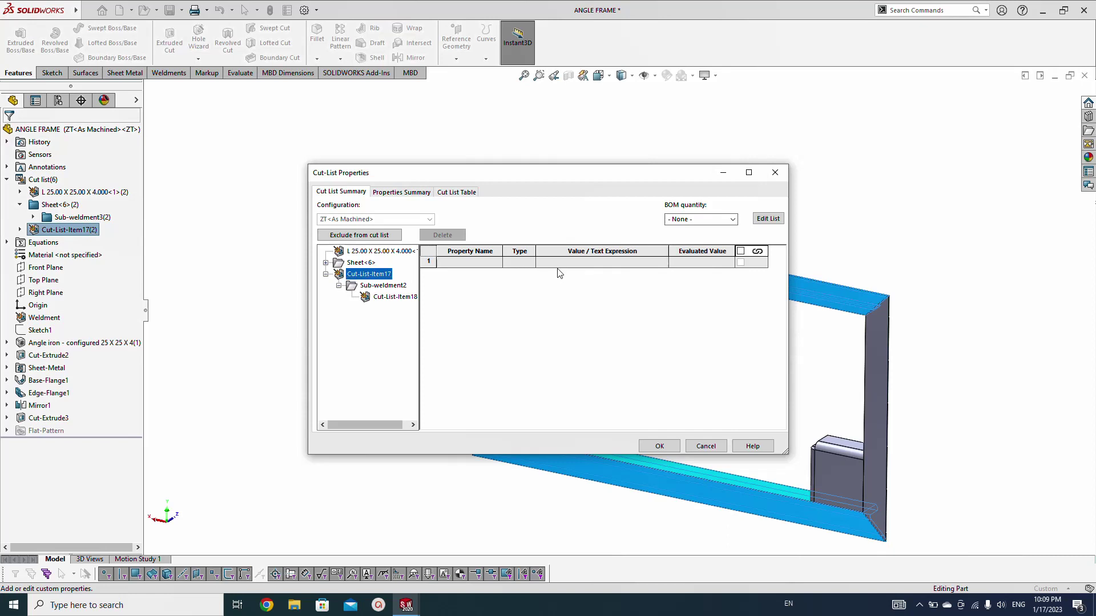
- Add a DESCRIPTION property with the pasted angle-iron expression and a LENGTH property row to Cut-List-Item17
click(497, 263)
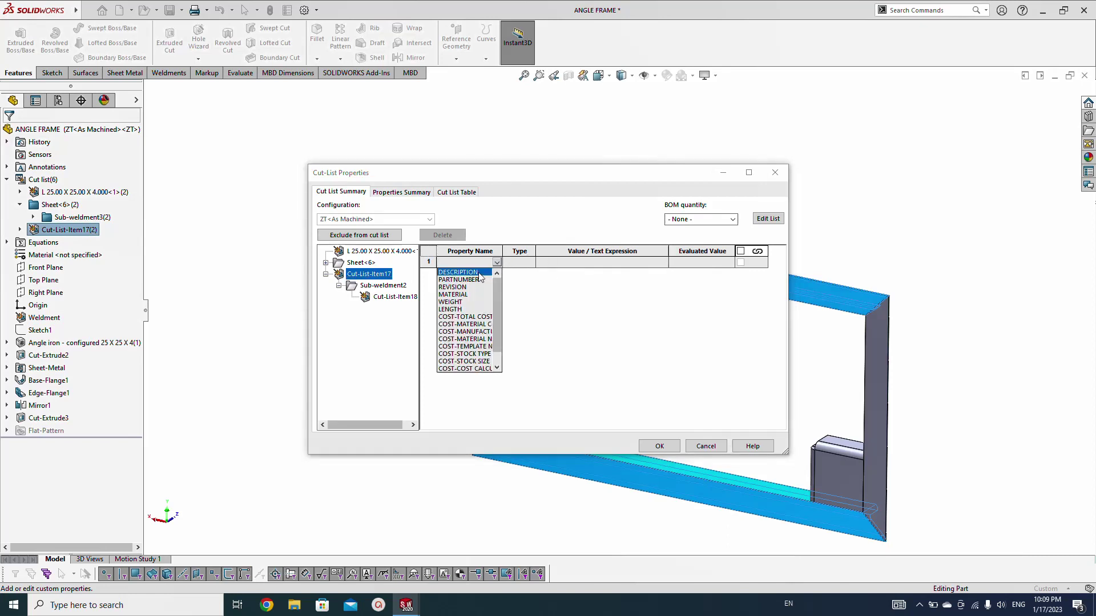
click(467, 273)
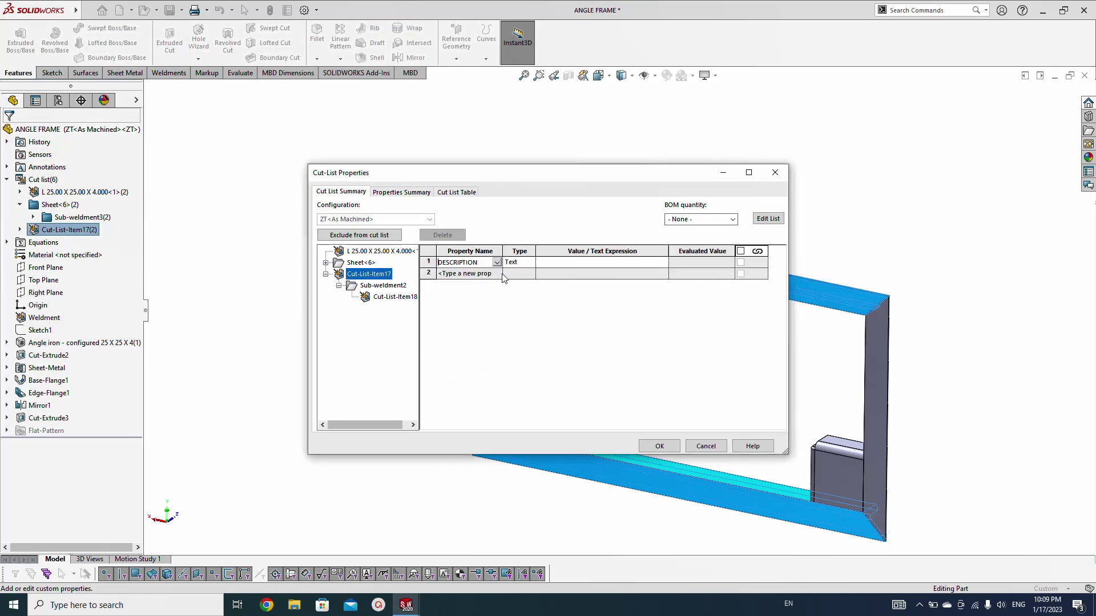
click(550, 265)
key(ctrl+v)
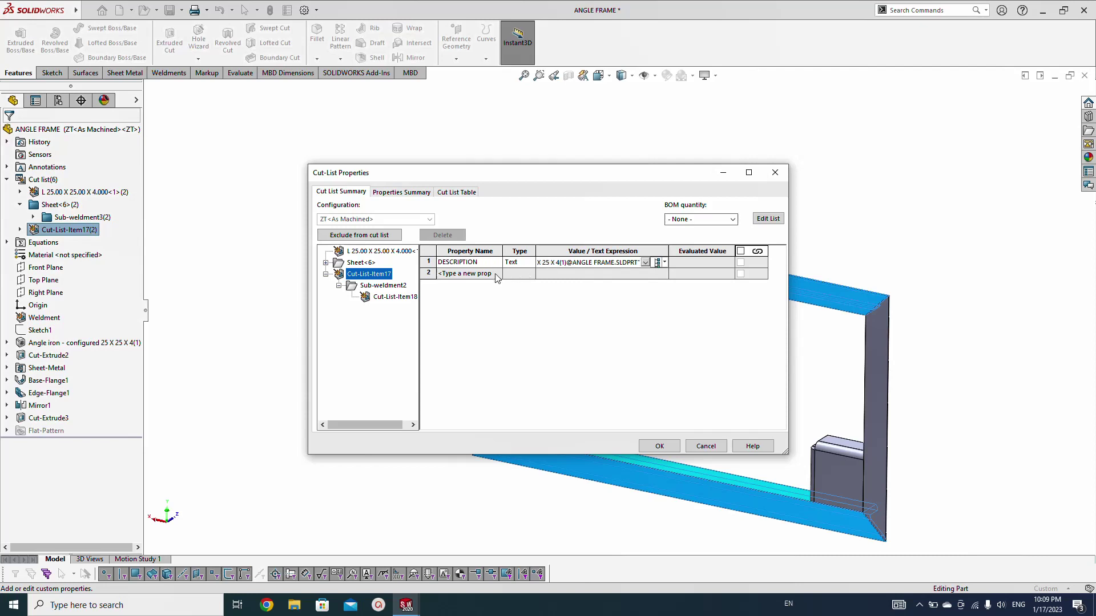
click(497, 276)
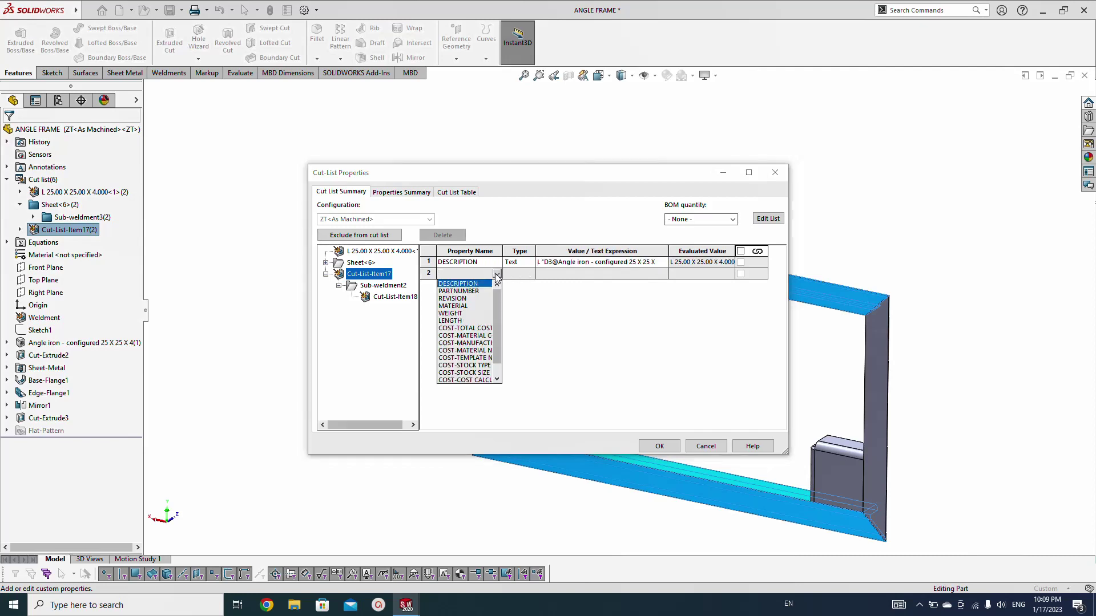
click(452, 321)
- Copy Cut-List-Item18's LENGTH expression into Cut-List-Item17 giving 450, then apply and close the properties
click(395, 298)
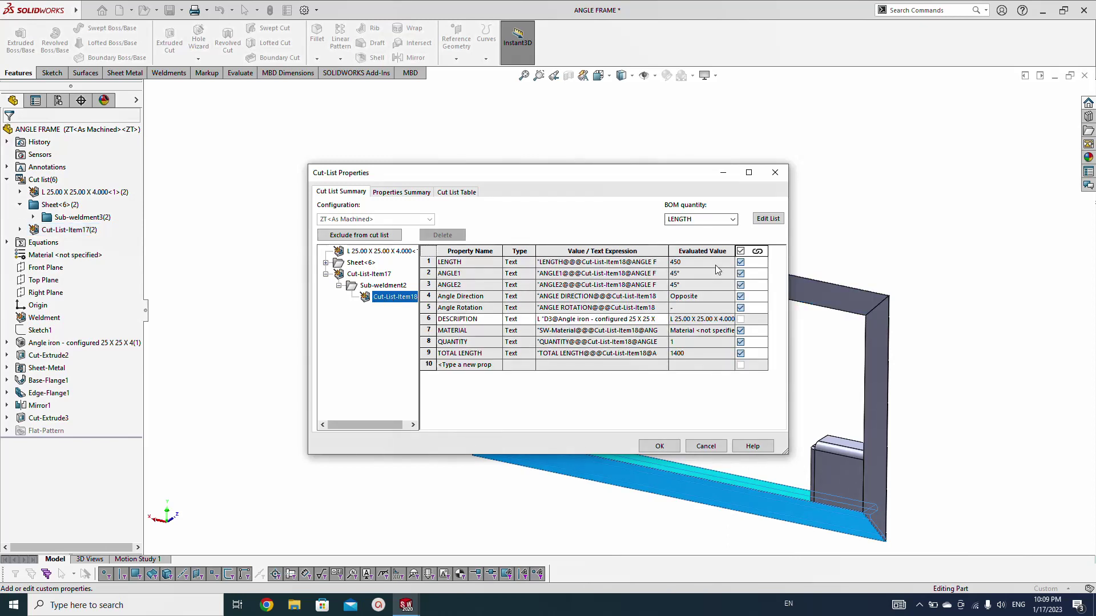
click(741, 263)
click(600, 263)
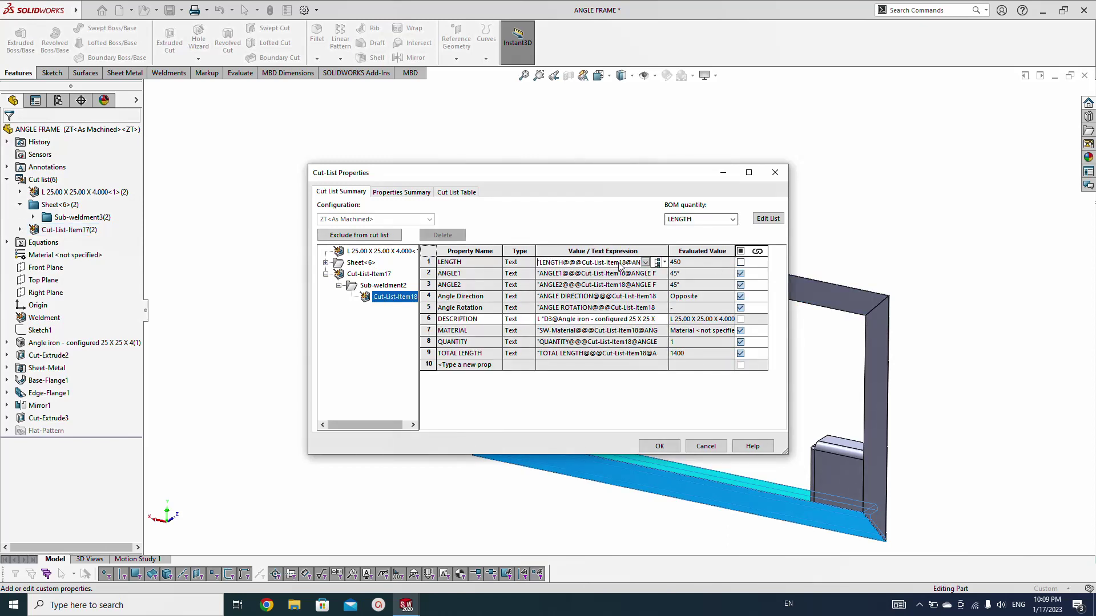
double_click(621, 262)
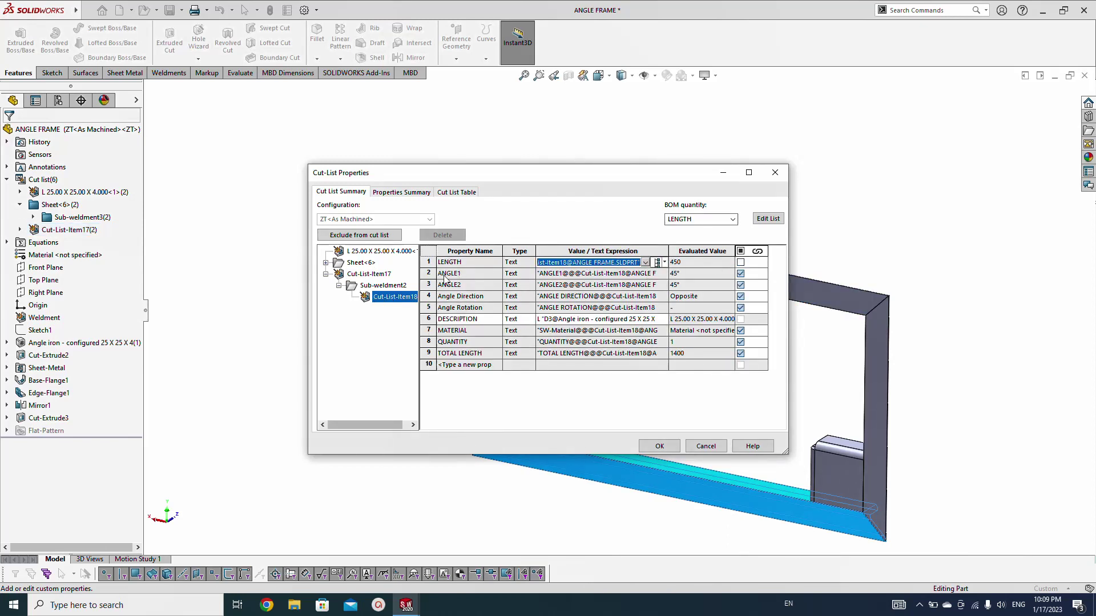
click(369, 274)
click(565, 275)
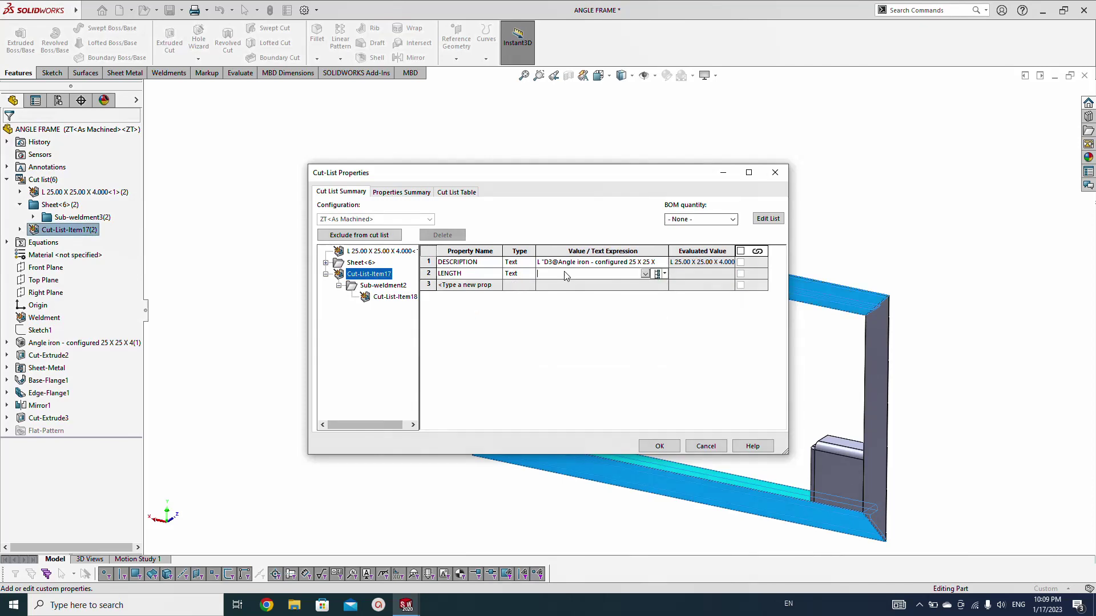
text("LENGTH@@@Cut-List-Item18@ANGLE FRAME.SLDPRT")
click(570, 262)
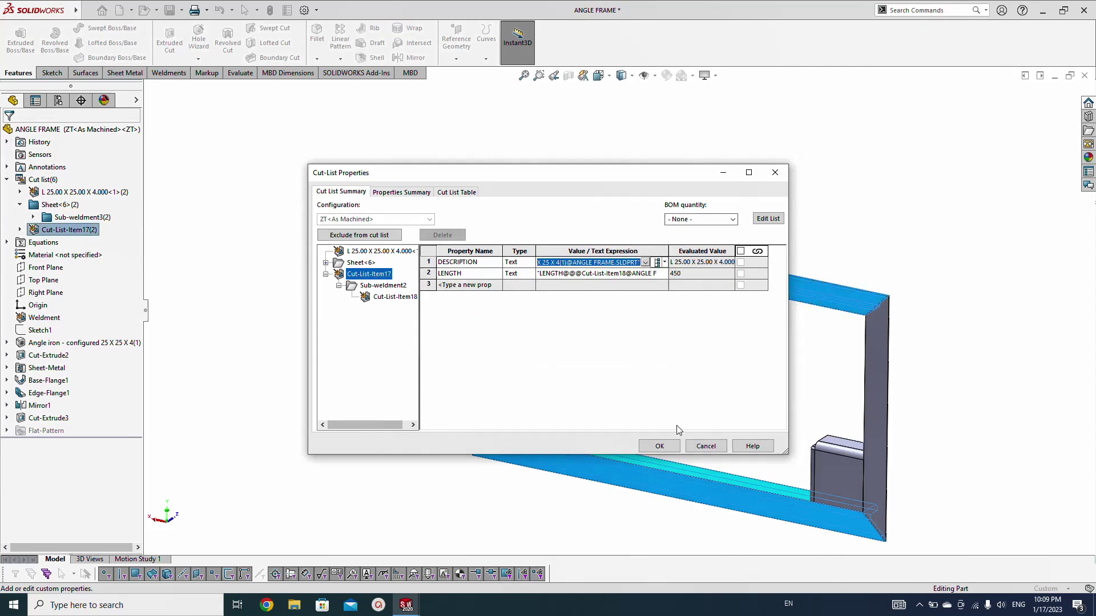
click(659, 445)
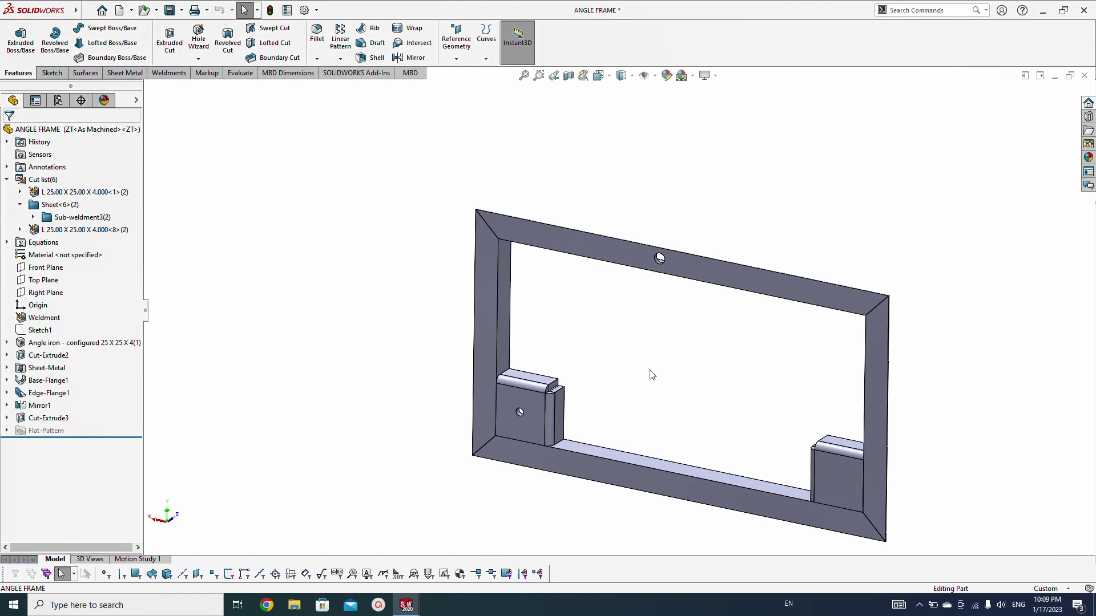
- Switch to the drawing sheet, dismiss the update notice and review the three-item cut-list table and balloons
key(ctrl+Tab)
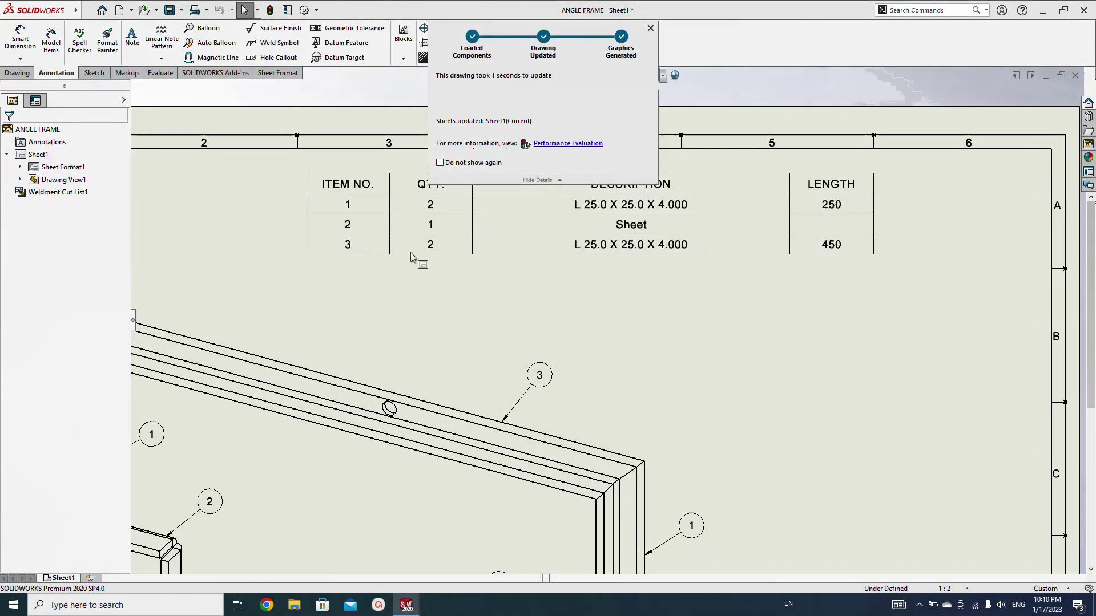
click(418, 251)
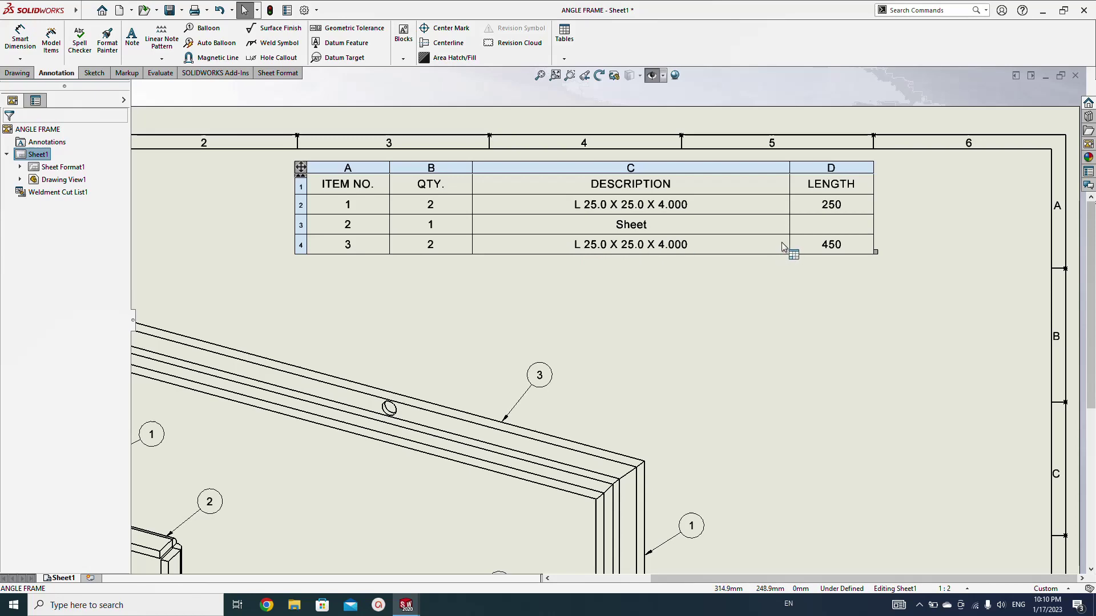
click(831, 265)
key(f)
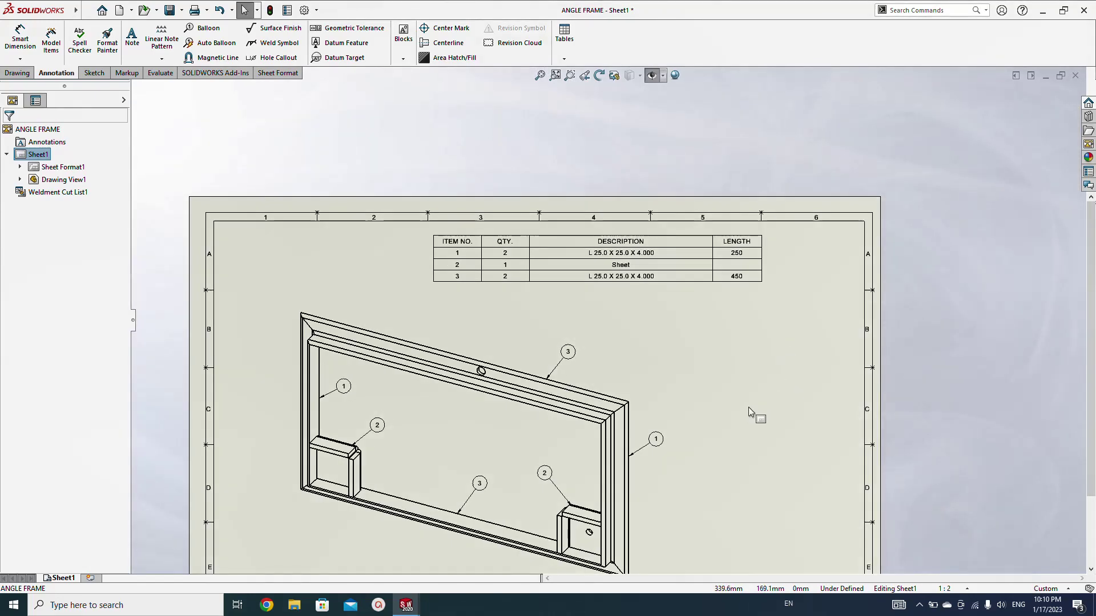
middle_drag(749, 407, 806, 330)
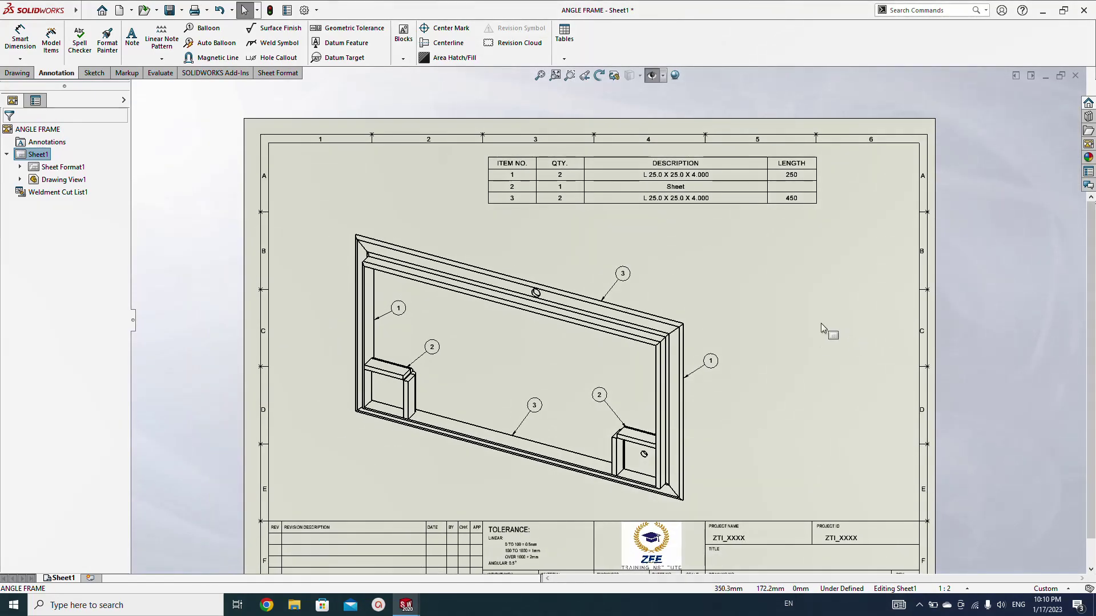
scroll(665, 246, down, 3)
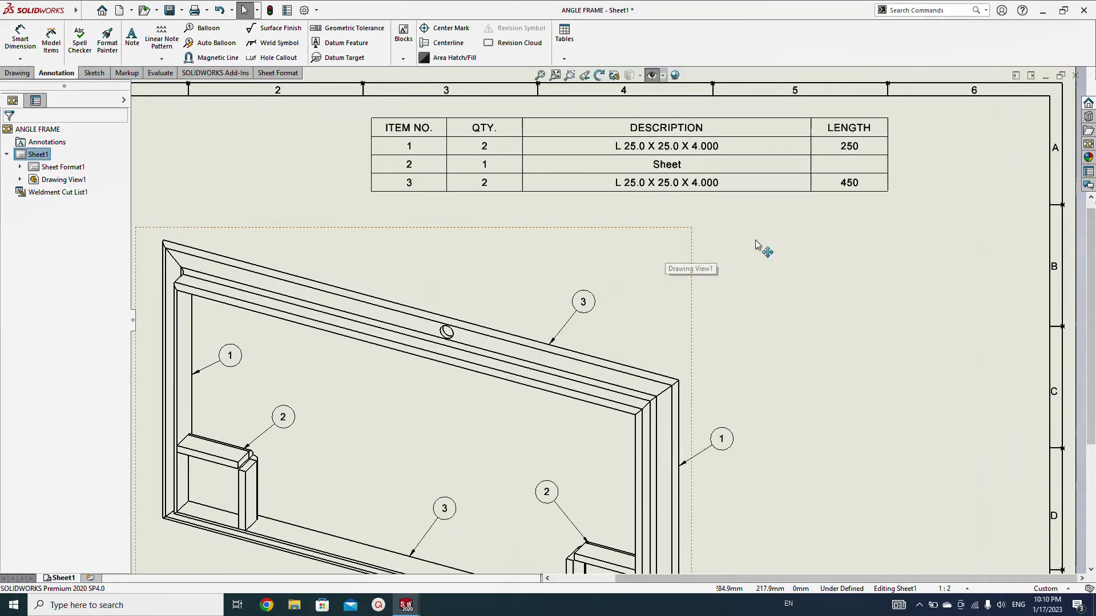
middle_drag(756, 246, 788, 317)
key(f)
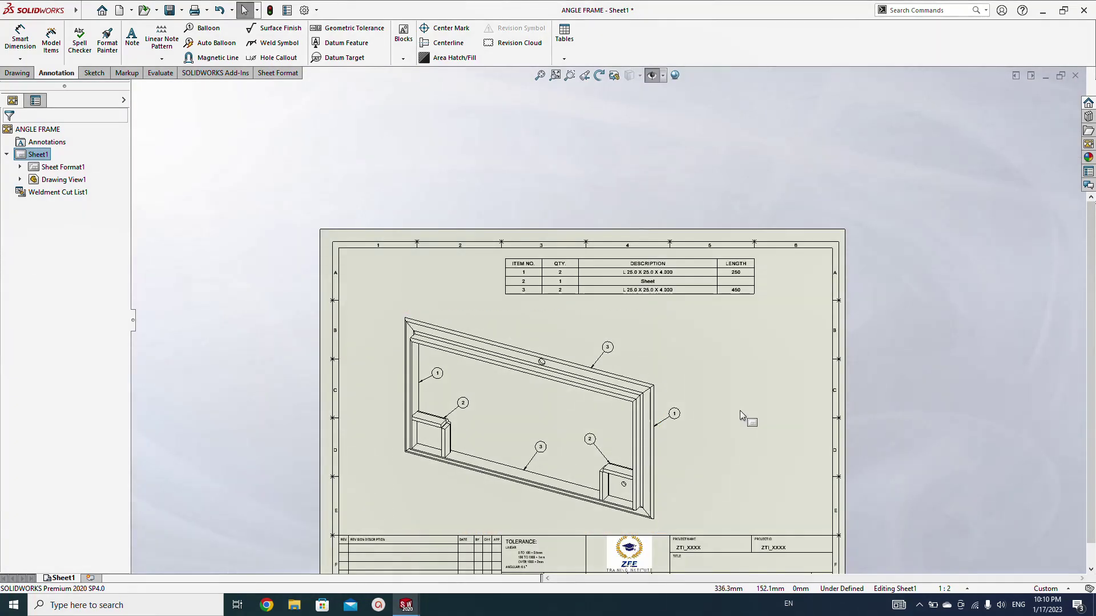
scroll(739, 411, down, 1)
scroll(754, 397, down, 1)
scroll(707, 401, down, 2)
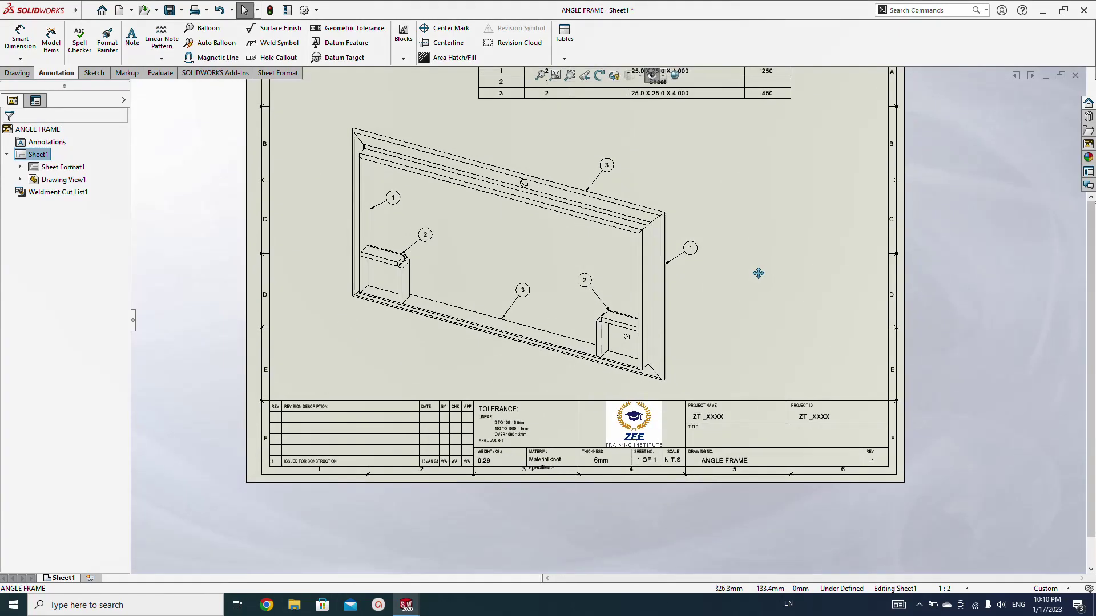